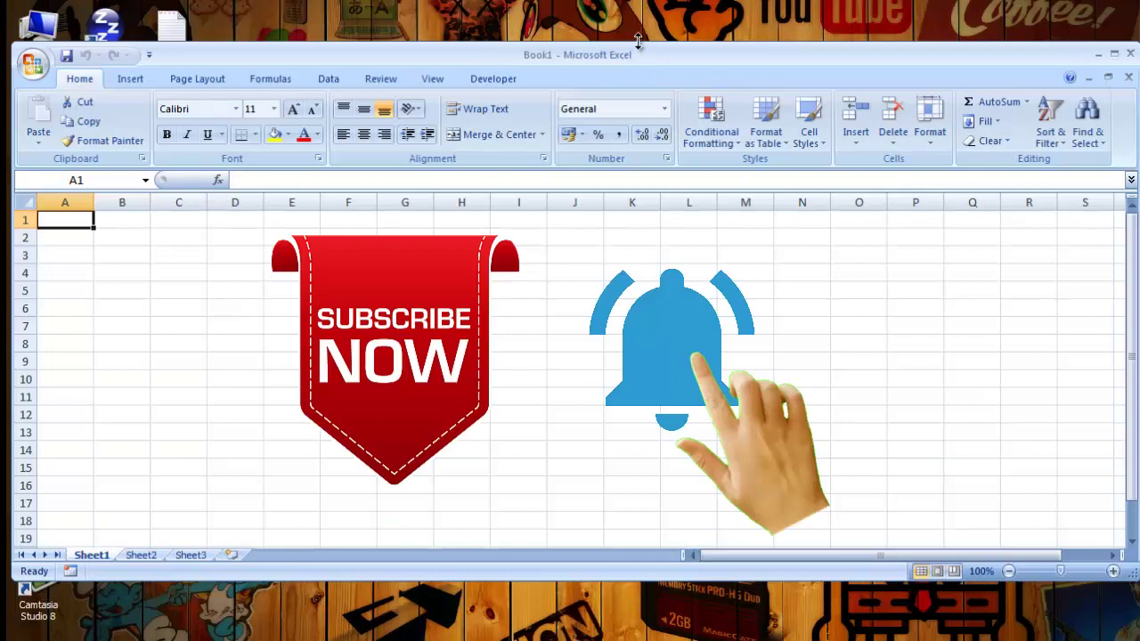
Maximize the blank Book1 workbook window to full screen and select cell C6.
{"action": "left_click_drag", "start_coordinate": [638, 40], "coordinate": [633, 5]}
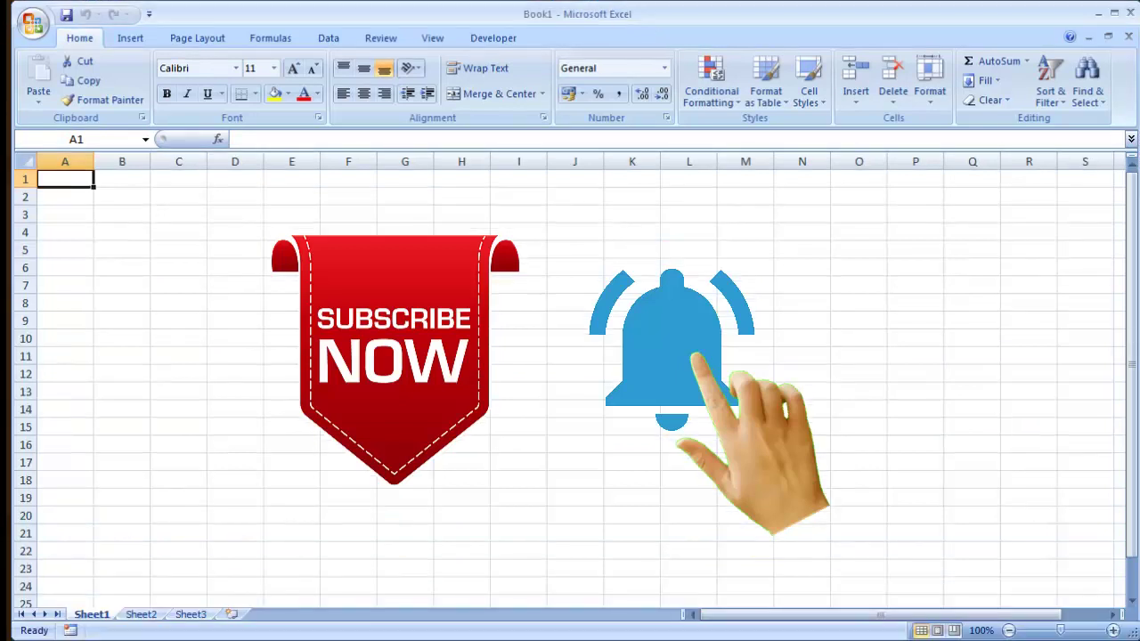
{"action": "left_click", "coordinate": [187, 273]}
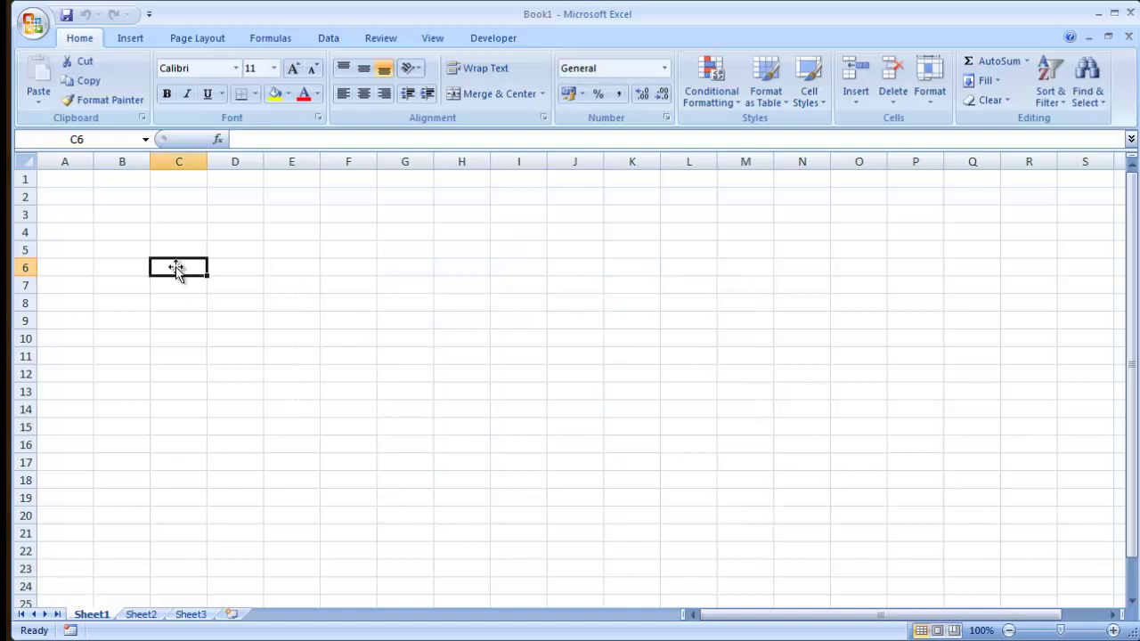
Record Macro1 from the Developer tab, typing 'abc' into cell C4, then stop recording.
{"action": "left_click", "coordinate": [147, 237]}
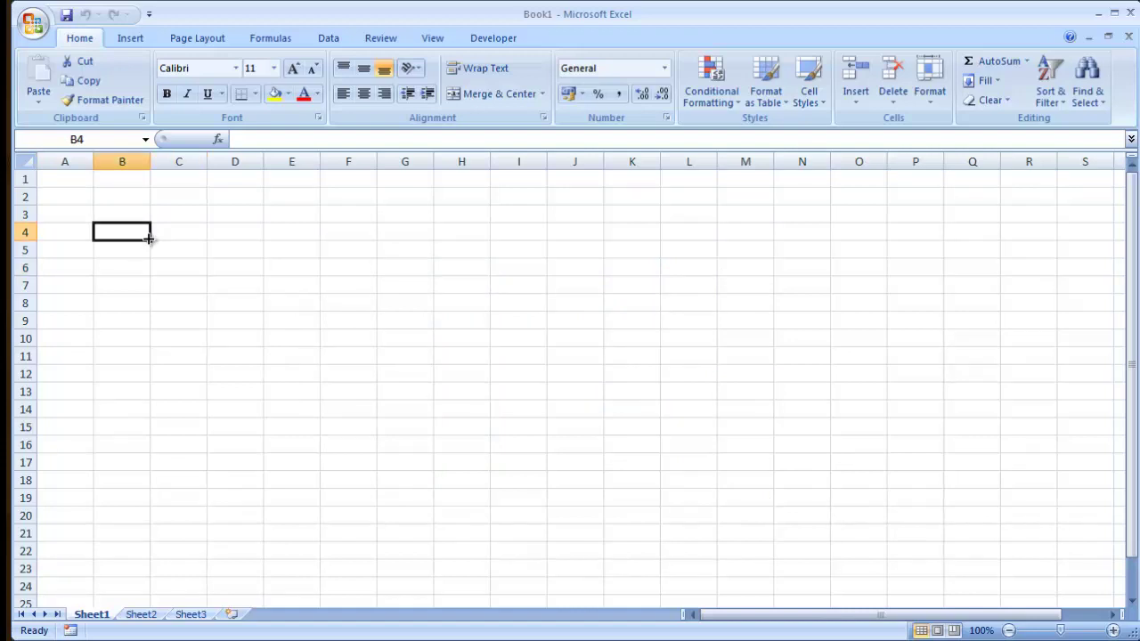
{"action": "left_click", "coordinate": [496, 39]}
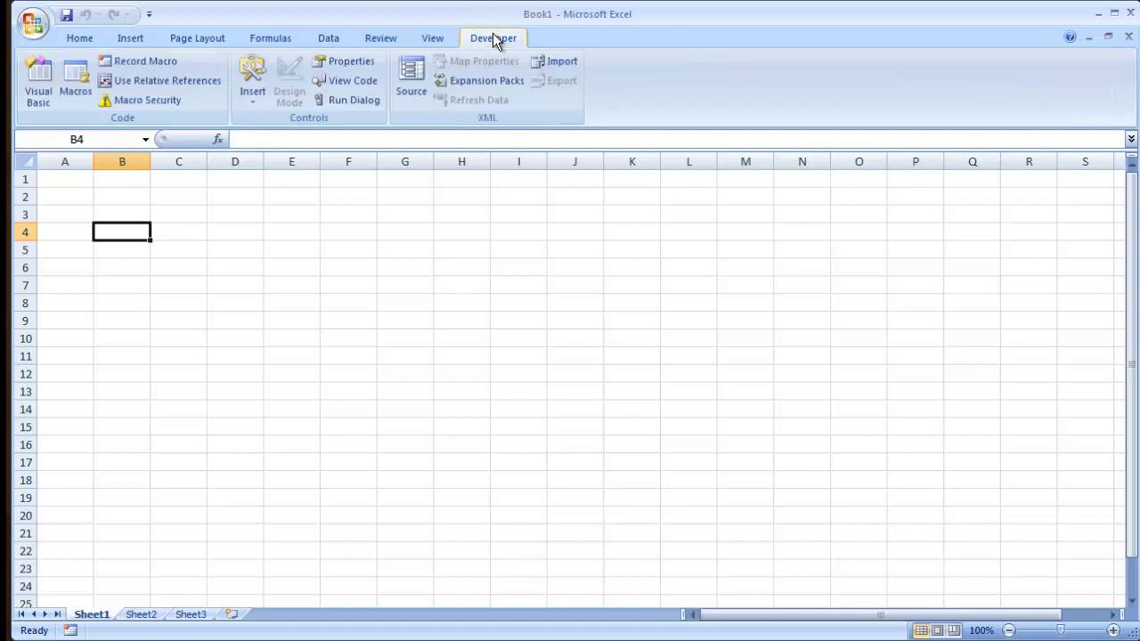
{"action": "left_click", "coordinate": [124, 68]}
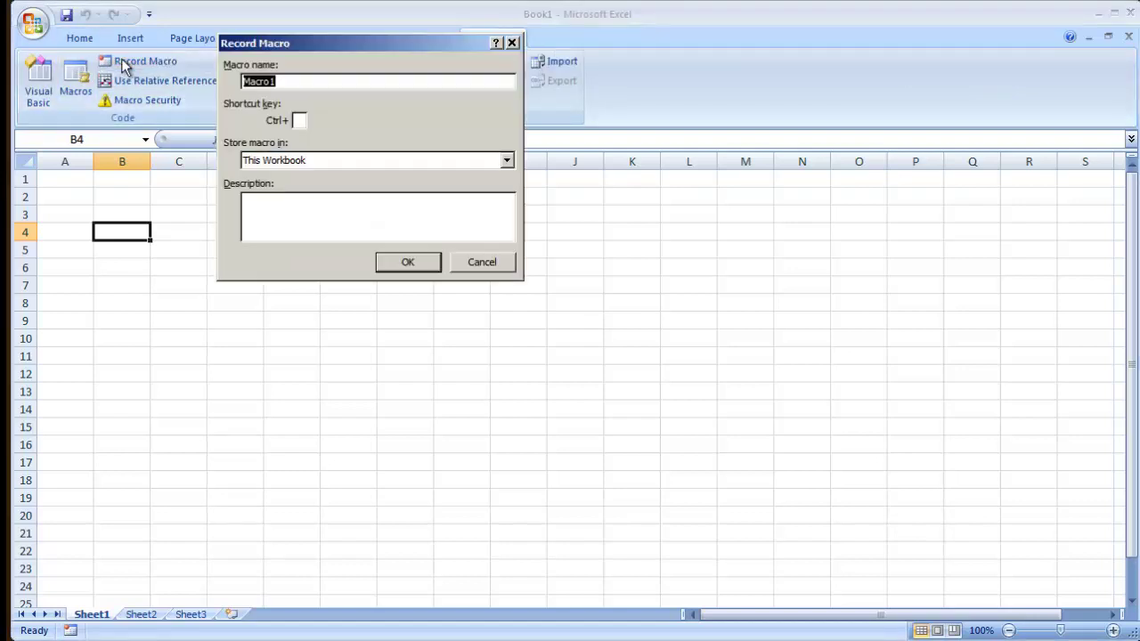
{"action": "left_click", "coordinate": [261, 213]}
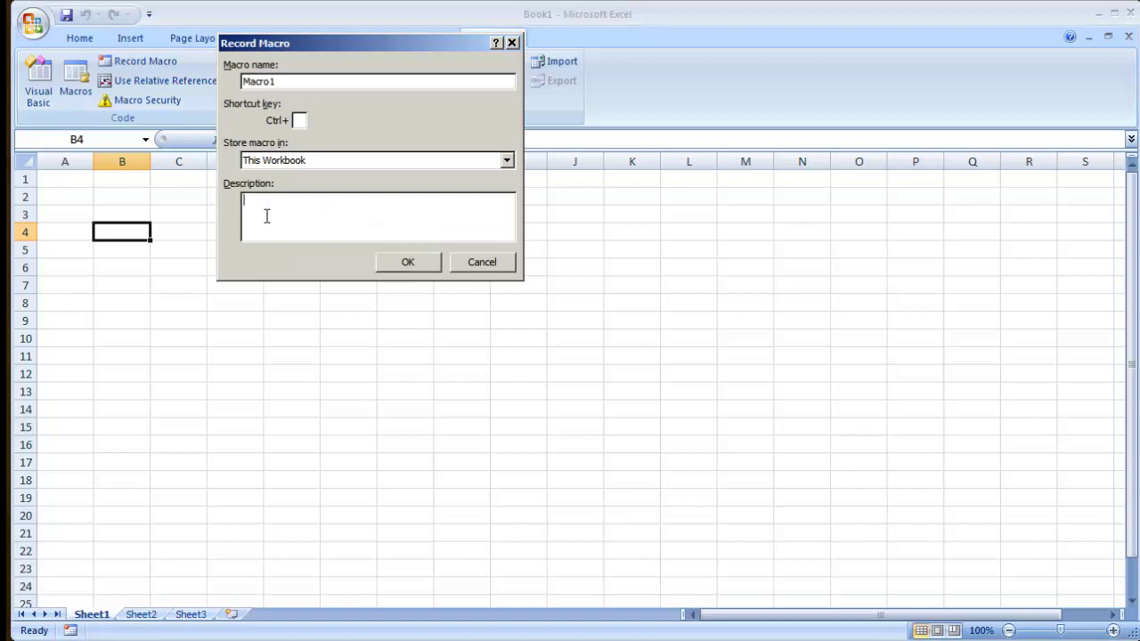
{"action": "left_click", "coordinate": [402, 267]}
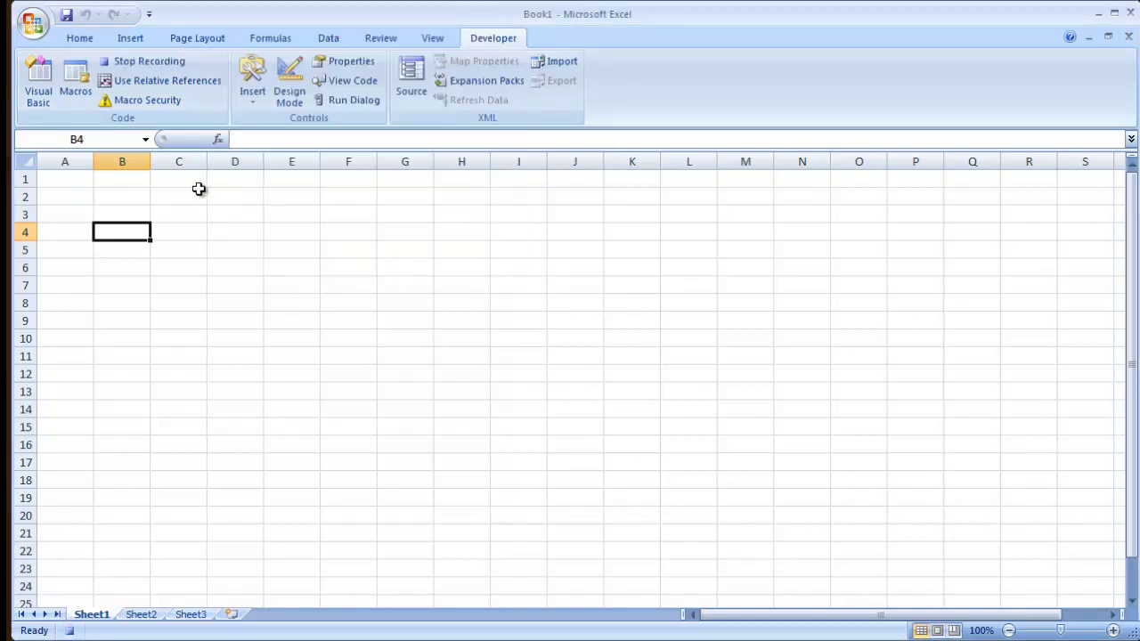
{"action": "left_click", "coordinate": [159, 232]}
{"action": "type", "text": "a"}
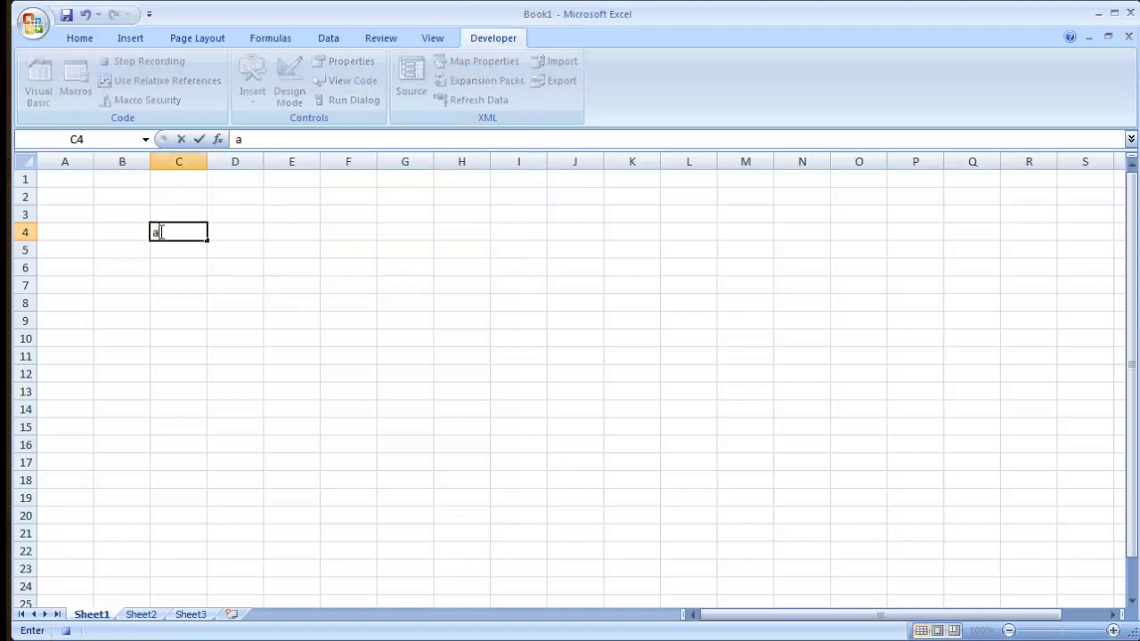
{"action": "type", "text": "bc"}
{"action": "left_click", "coordinate": [222, 235]}
{"action": "left_click", "coordinate": [130, 61]}
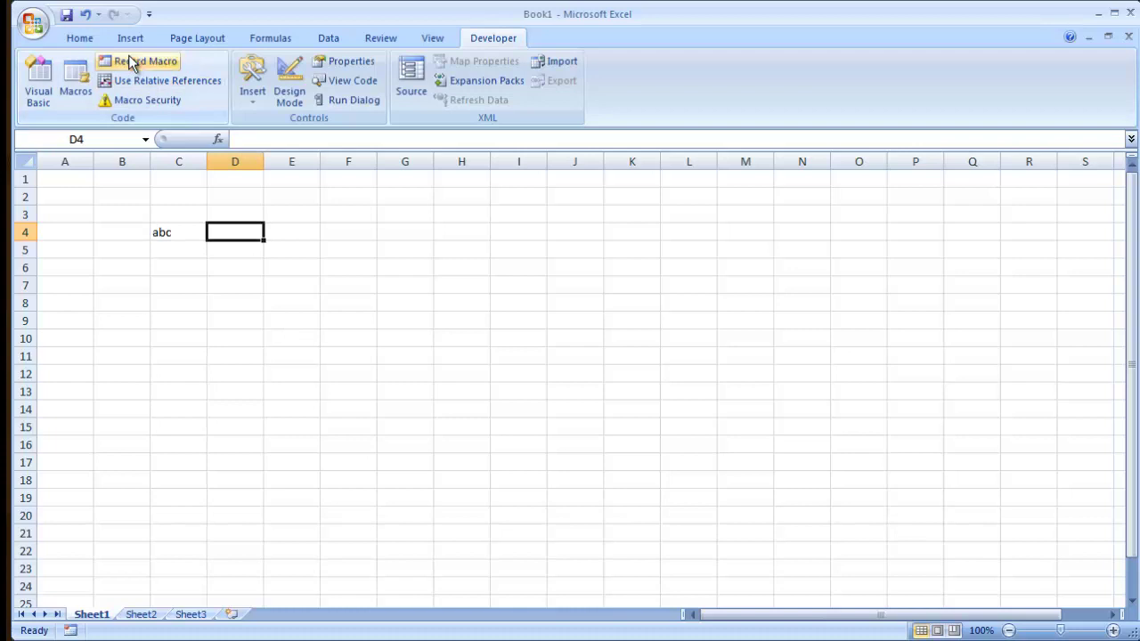
Open the Visual Basic editor and display Module1's Macro1 code.
{"action": "left_click", "coordinate": [39, 82]}
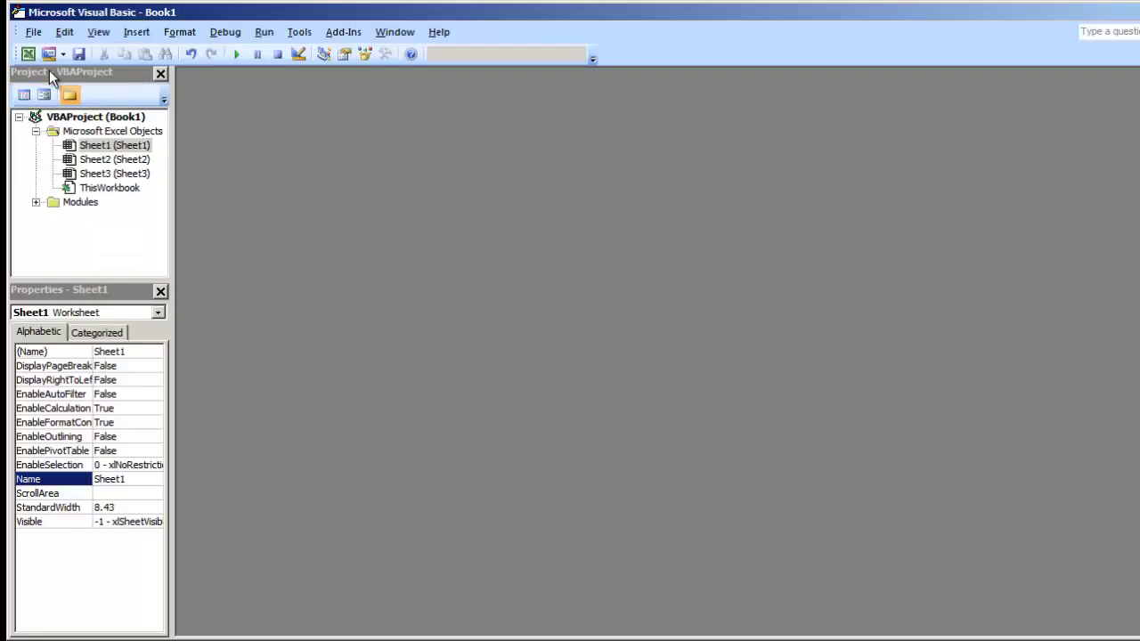
{"action": "left_click", "coordinate": [35, 203]}
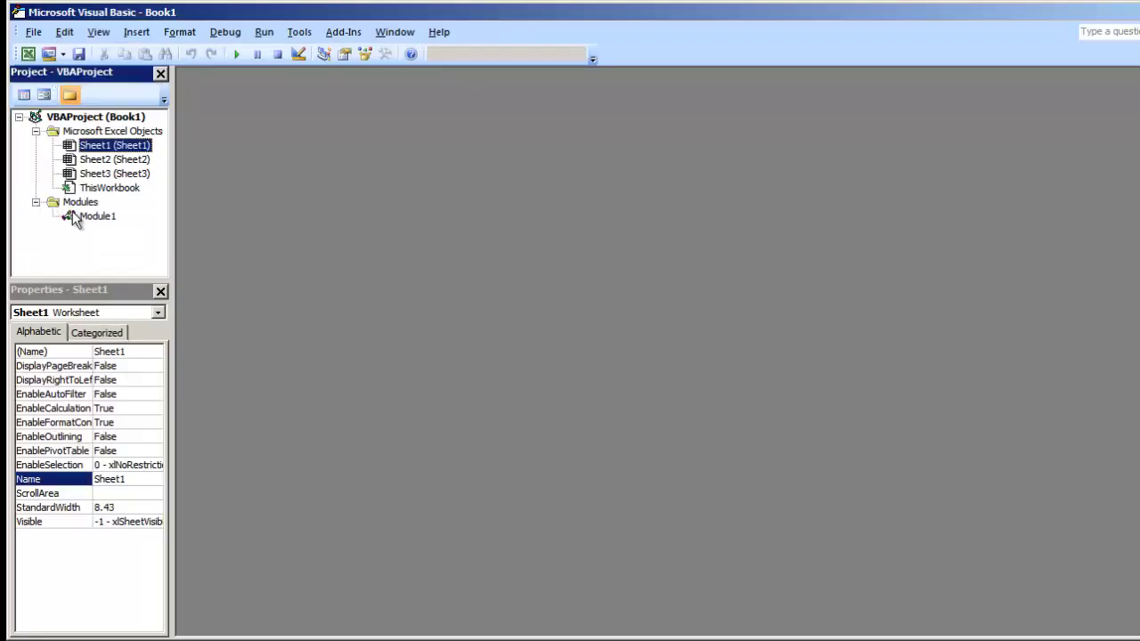
{"action": "double_click", "coordinate": [89, 216]}
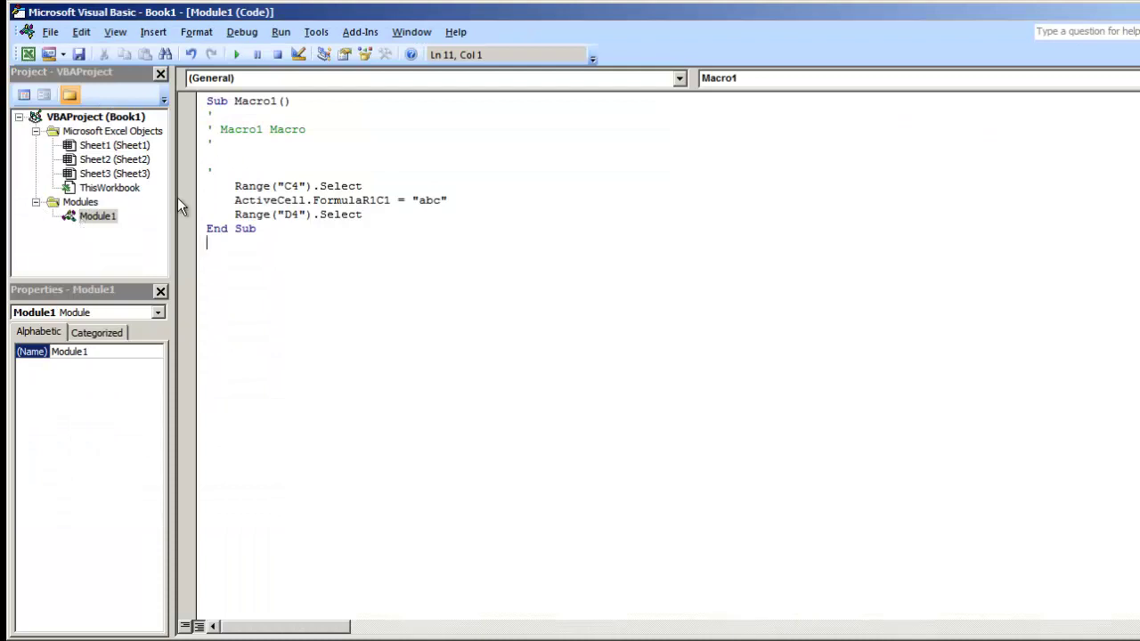
{"action": "left_click", "coordinate": [237, 215]}
{"action": "left_click", "coordinate": [317, 32]}
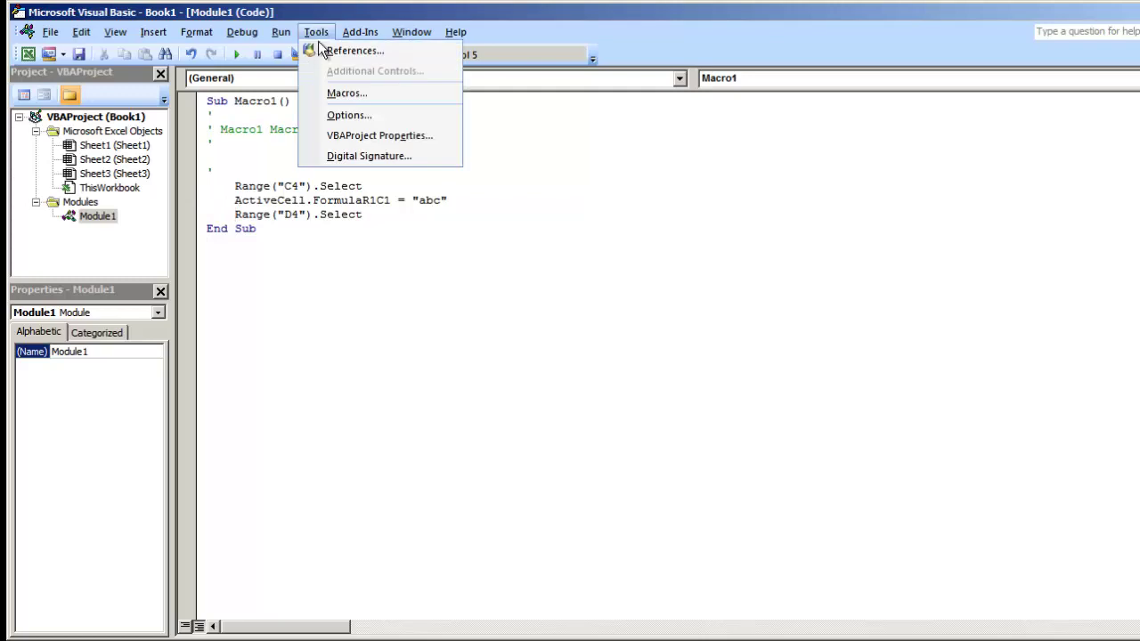
{"action": "left_click", "coordinate": [350, 136]}
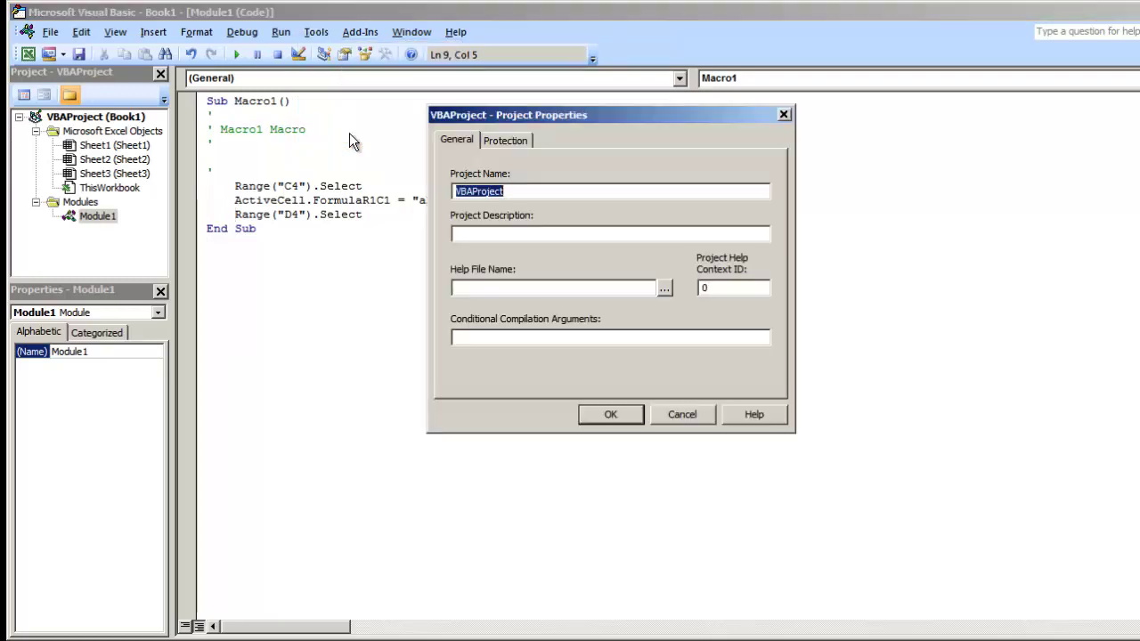
{"action": "left_click", "coordinate": [489, 140]}
{"action": "left_click", "coordinate": [472, 200]}
{"action": "left_click", "coordinate": [549, 308]}
{"action": "type", "text": "1"}
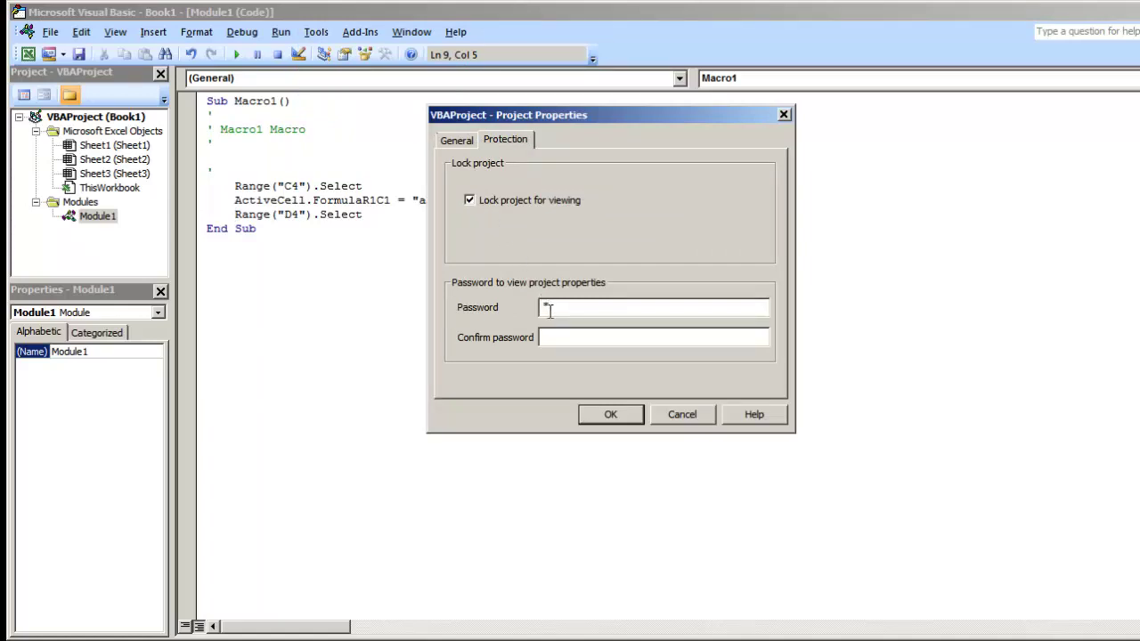
{"action": "type", "text": "23"}
{"action": "key", "text": "Tab"}
{"action": "type", "text": "123"}
{"action": "left_click", "coordinate": [612, 416]}
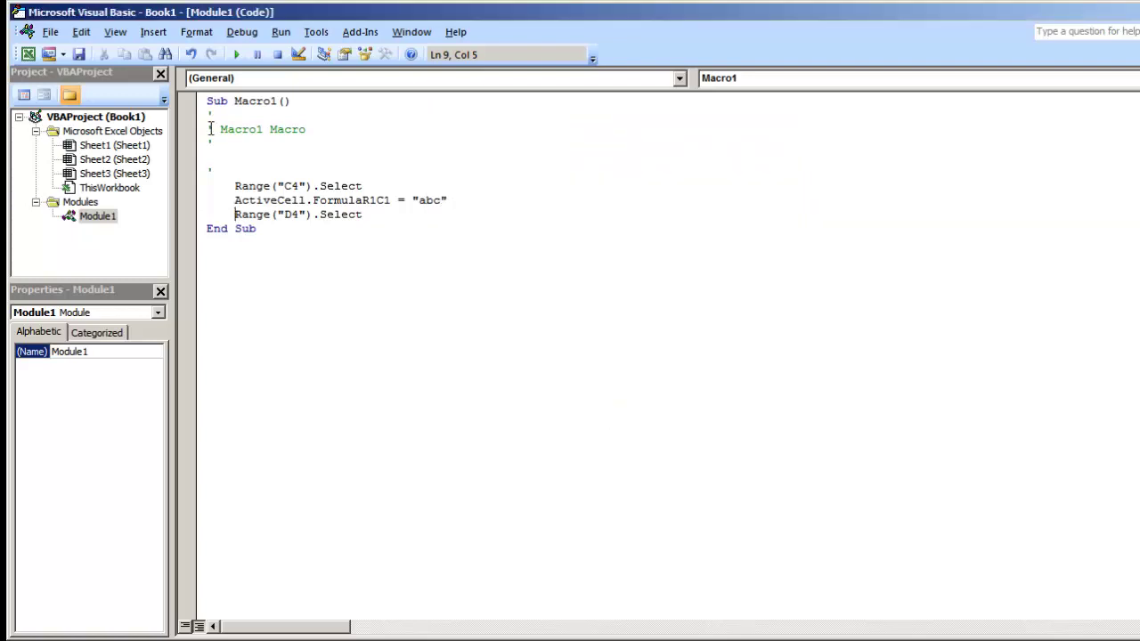
Save the workbook to the Desktop as macro-enabled Book1.xlsm.
{"action": "left_click", "coordinate": [79, 54]}
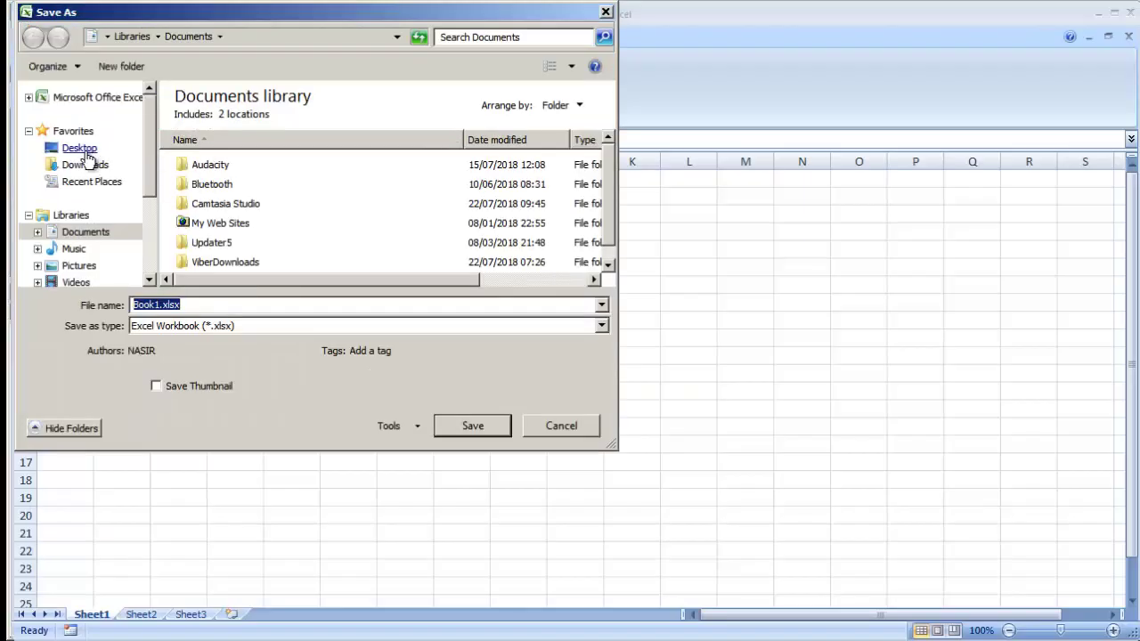
{"action": "left_click", "coordinate": [82, 150]}
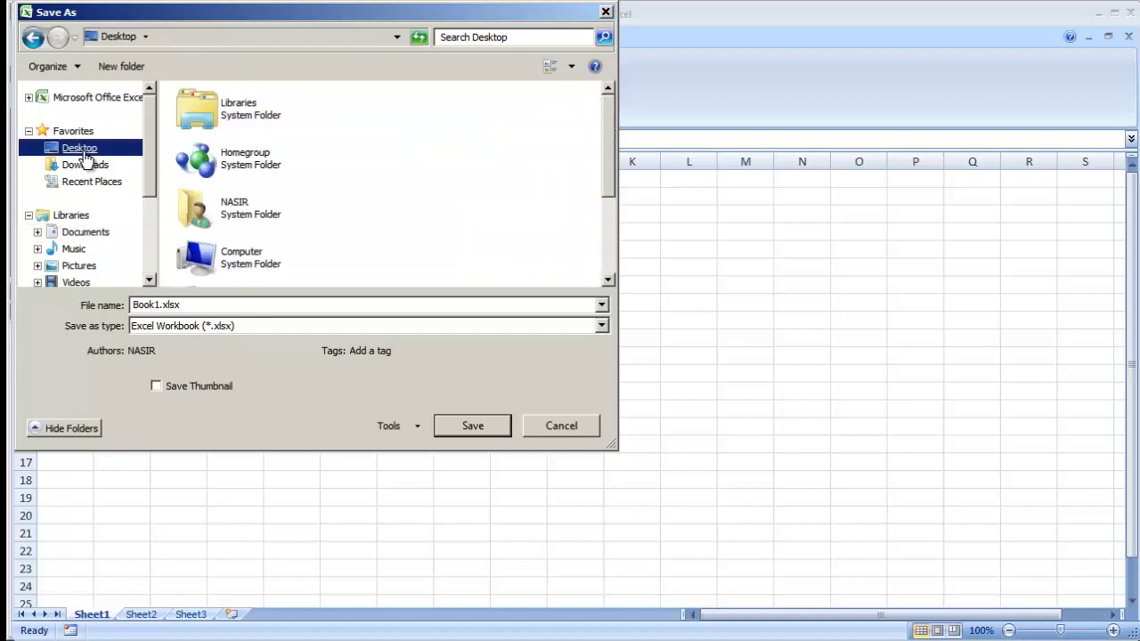
{"action": "left_click", "coordinate": [204, 331]}
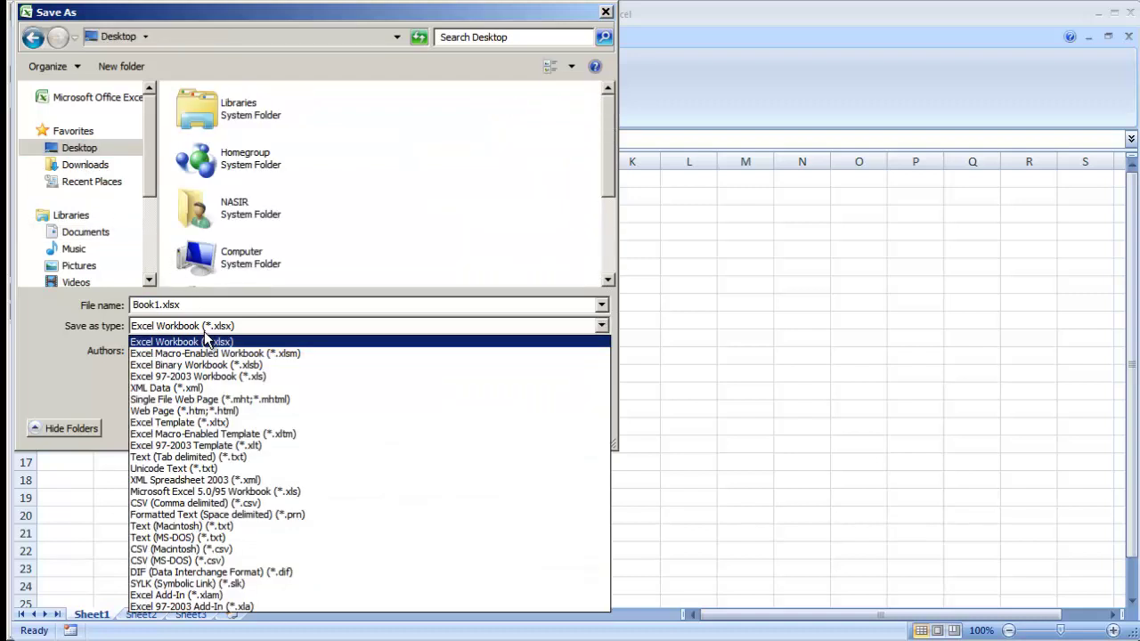
{"action": "left_click", "coordinate": [210, 355]}
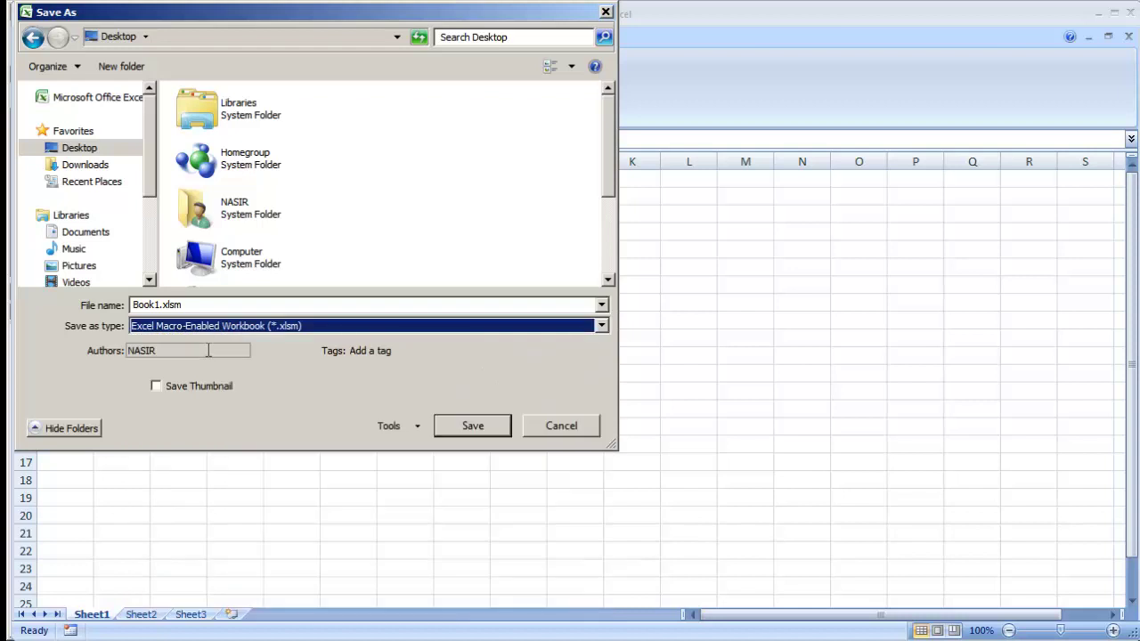
{"action": "left_click", "coordinate": [449, 423]}
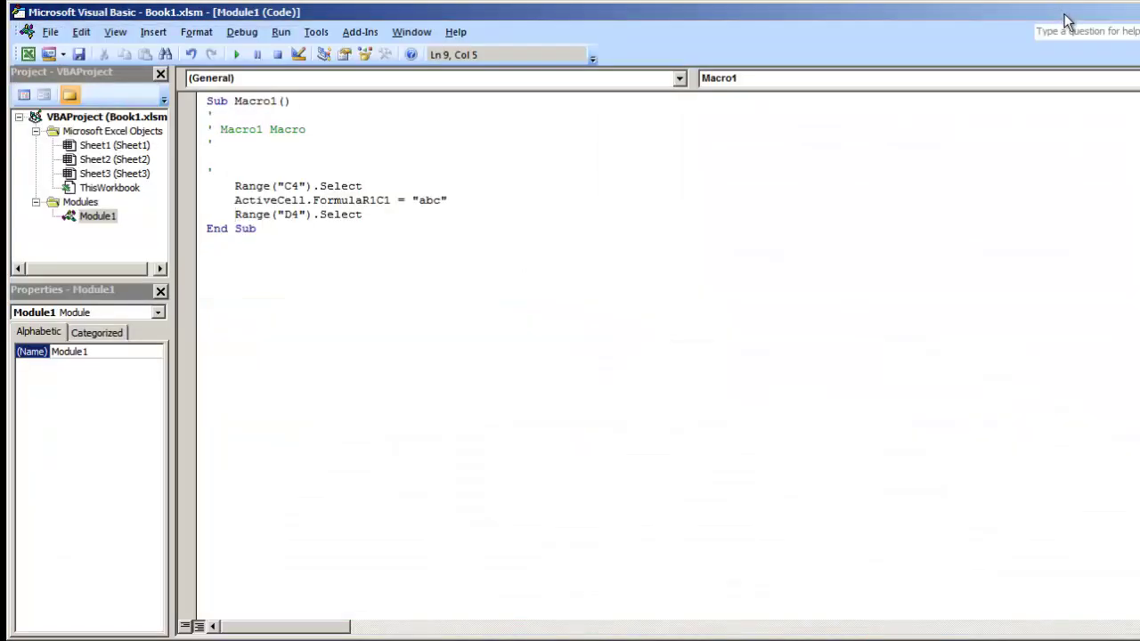
Close the VBA editor and Excel, then select Book1.xlsm on the desktop.
{"action": "left_click", "coordinate": [1133, 13]}
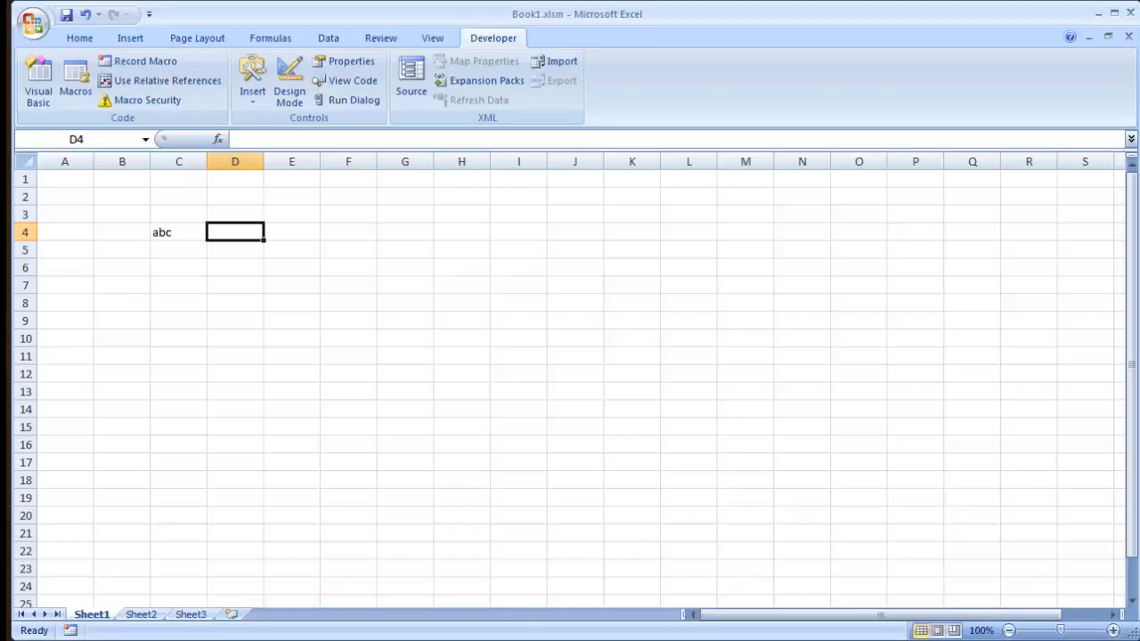
{"action": "left_click", "coordinate": [1133, 13]}
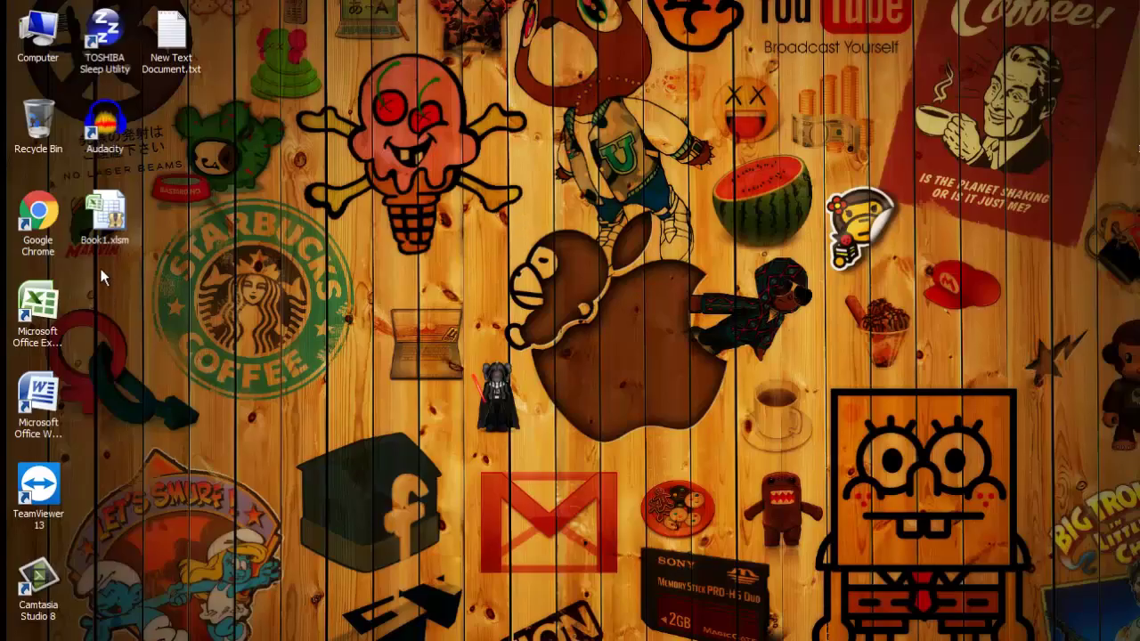
{"action": "left_click", "coordinate": [106, 238]}
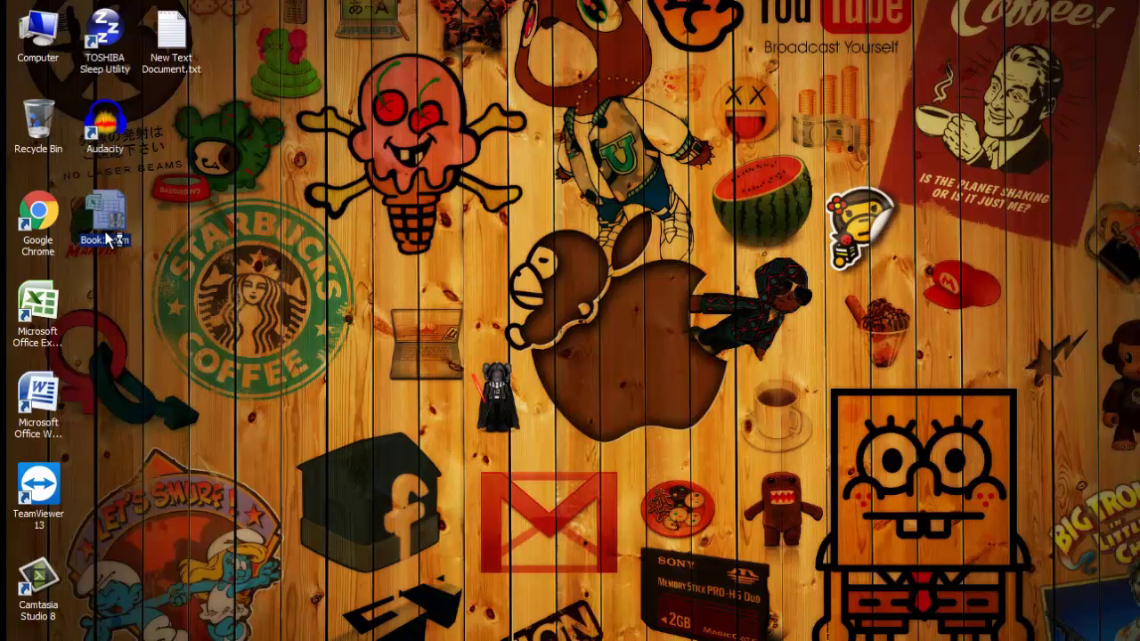
Reopen Book1.xlsm and try expanding the locked project in the Visual Basic editor.
{"action": "double_click", "coordinate": [106, 237]}
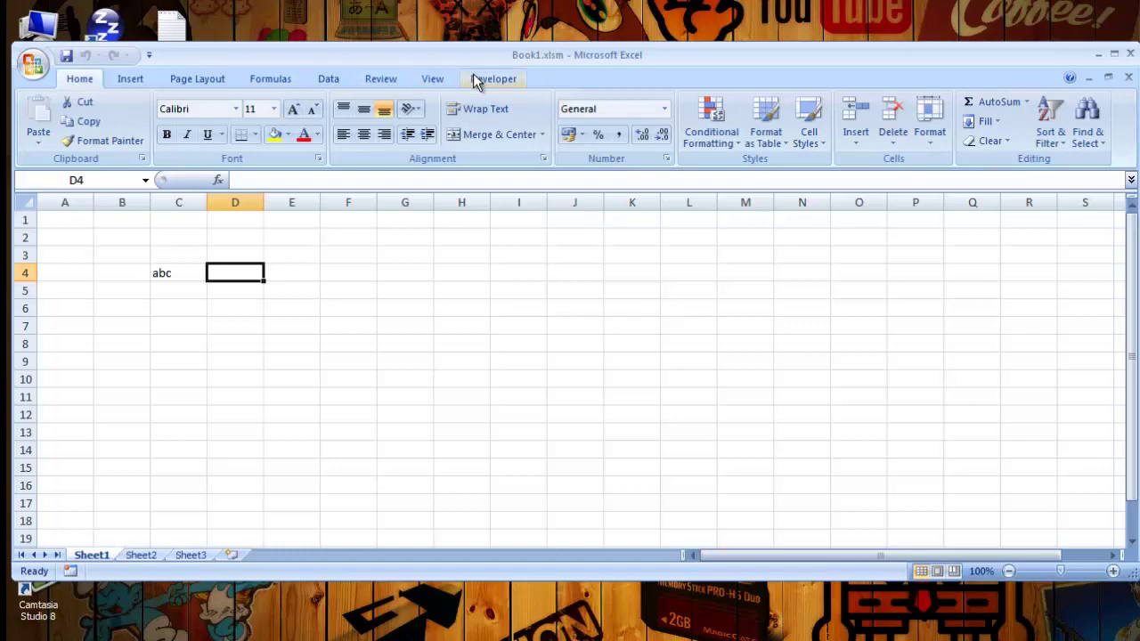
{"action": "left_click", "coordinate": [479, 78]}
{"action": "left_click", "coordinate": [39, 120]}
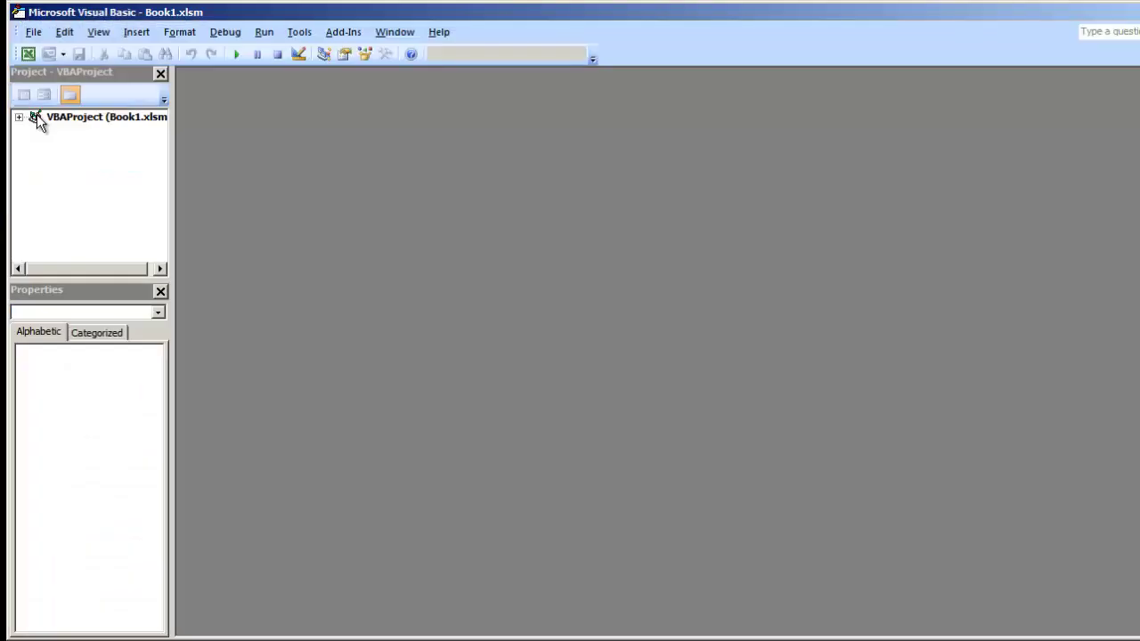
{"action": "left_click", "coordinate": [20, 119]}
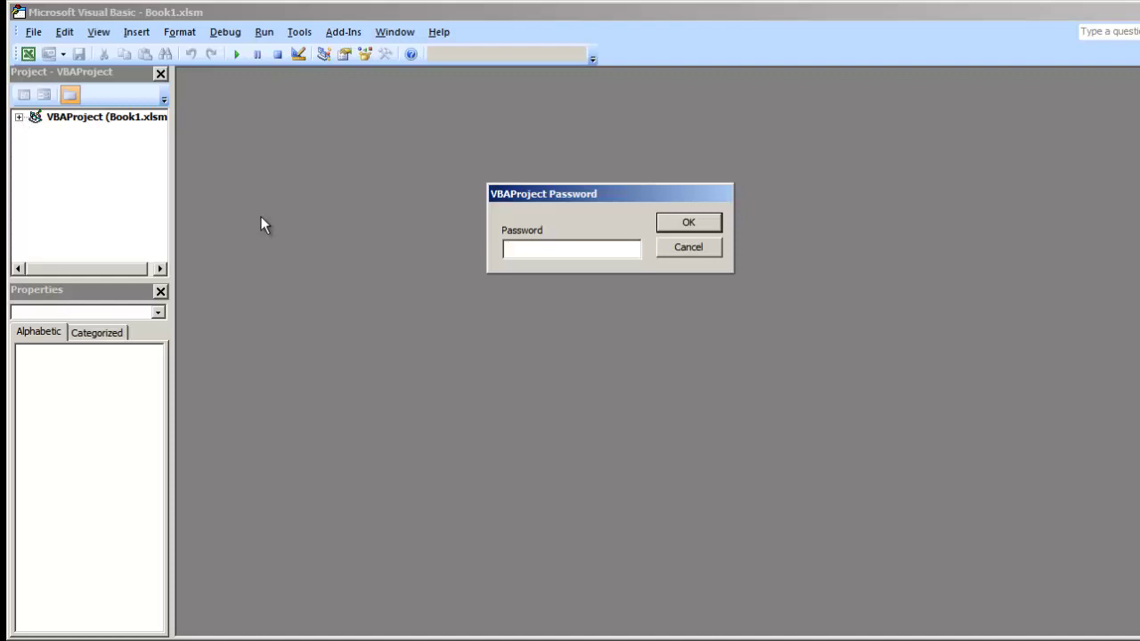
Dismiss the invalid-password and project-password prompts, return to Excel and close the workbook.
{"action": "left_click", "coordinate": [688, 225]}
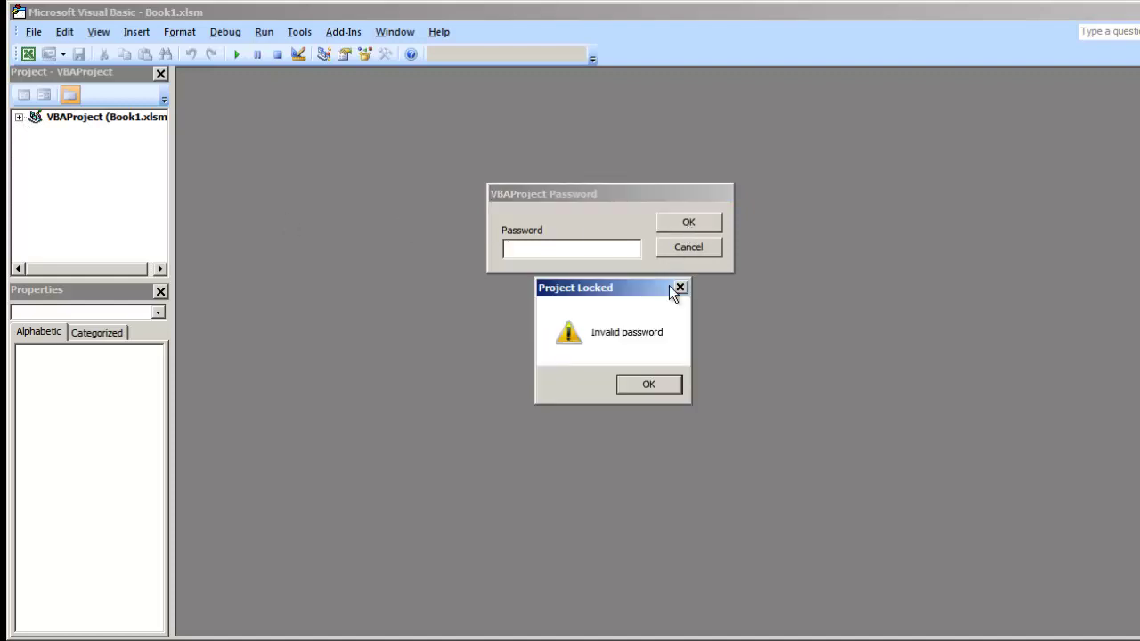
{"action": "left_click", "coordinate": [647, 385]}
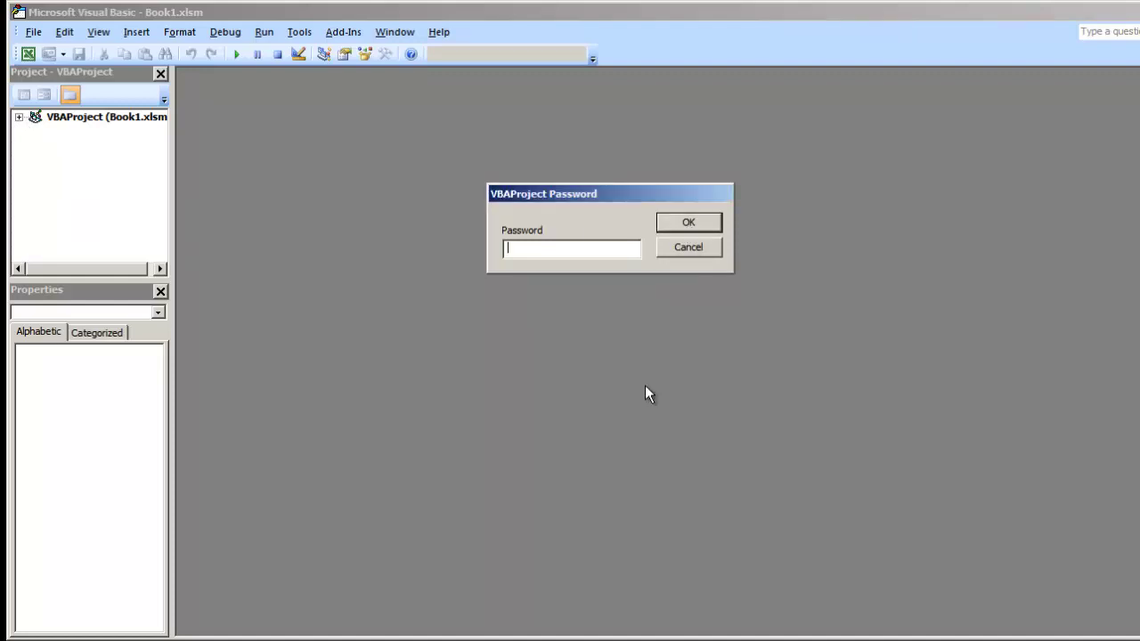
{"action": "left_click", "coordinate": [684, 249]}
{"action": "key", "text": "alt+F11"}
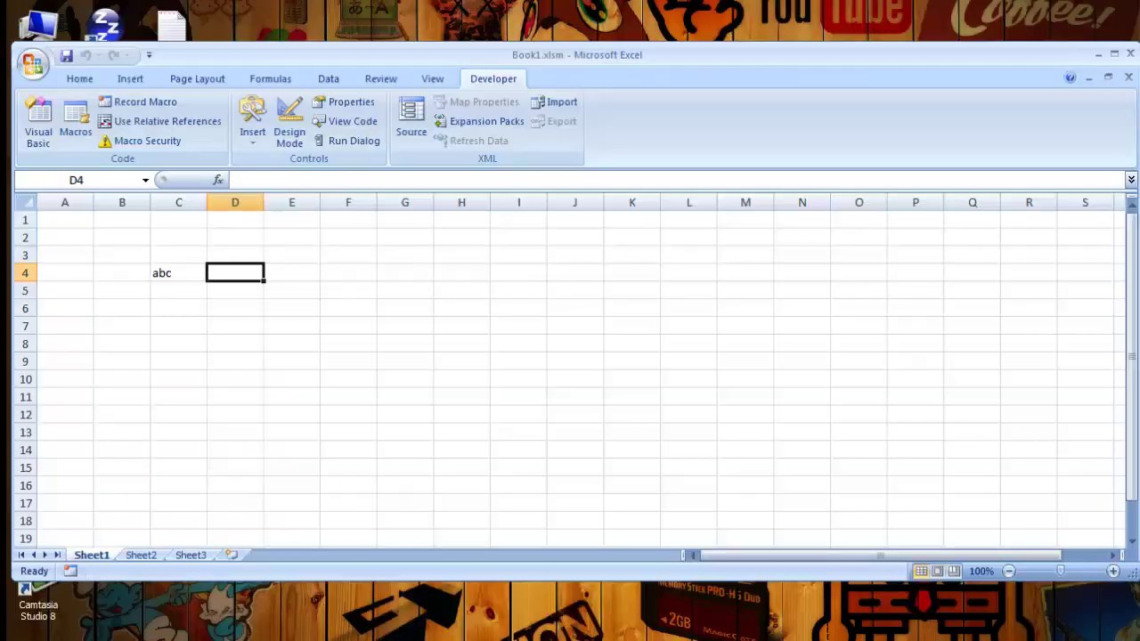
{"action": "left_click", "coordinate": [1132, 55]}
Duplicate Book1.xlsm on the desktop with copy and paste.
{"action": "left_click", "coordinate": [107, 213]}
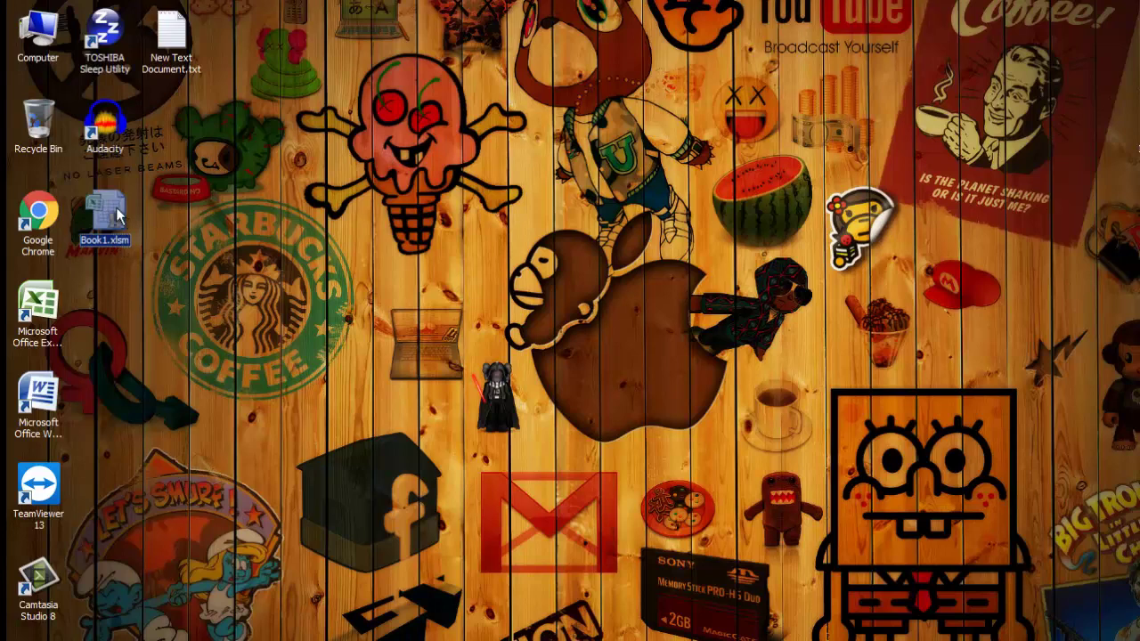
{"action": "left_click_drag", "start_coordinate": [118, 216], "coordinate": [102, 321]}
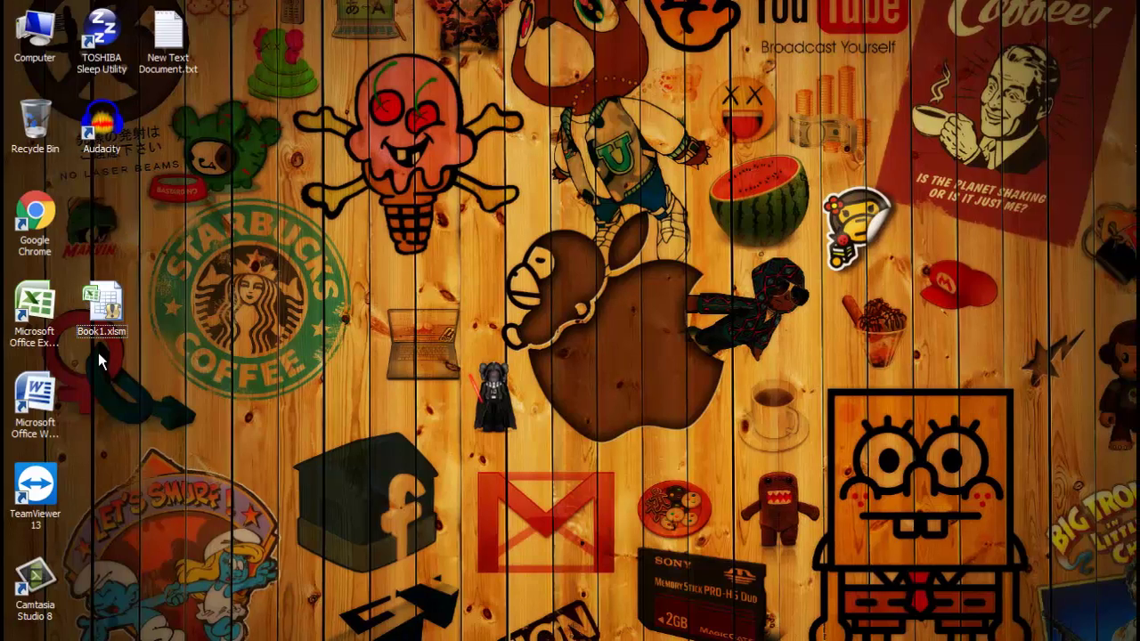
{"action": "key", "text": "ctrl+c"}
{"action": "key", "text": "ctrl+v"}
Rename the copy's extension from xlsm to zip, confirming the change.
{"action": "left_click", "coordinate": [114, 248]}
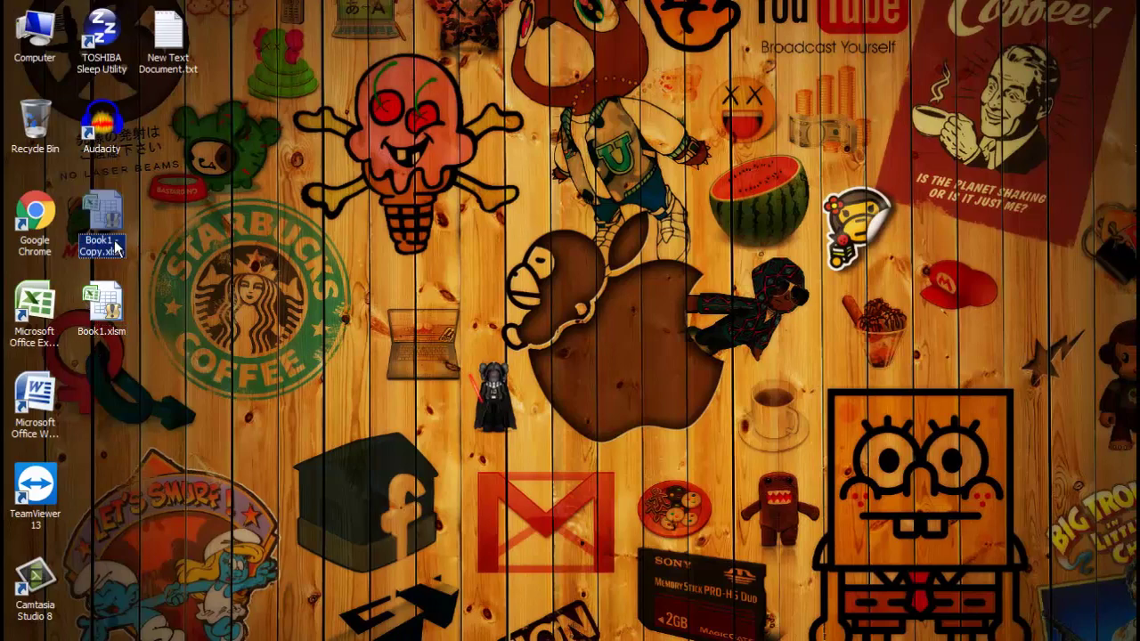
{"action": "left_click", "coordinate": [115, 250]}
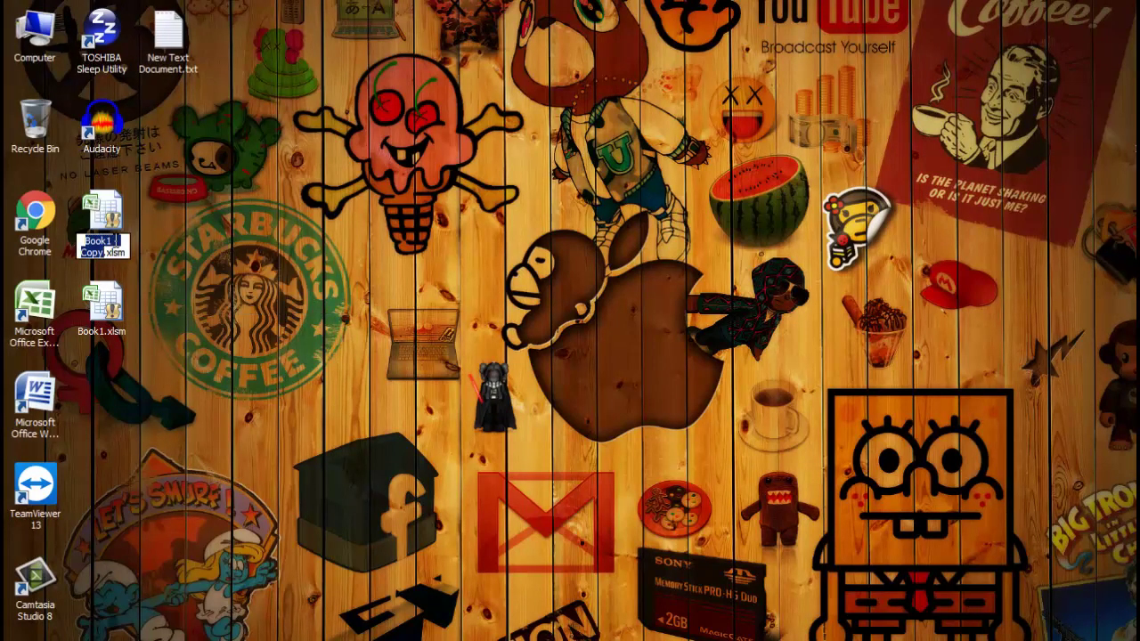
{"action": "left_click", "coordinate": [121, 251]}
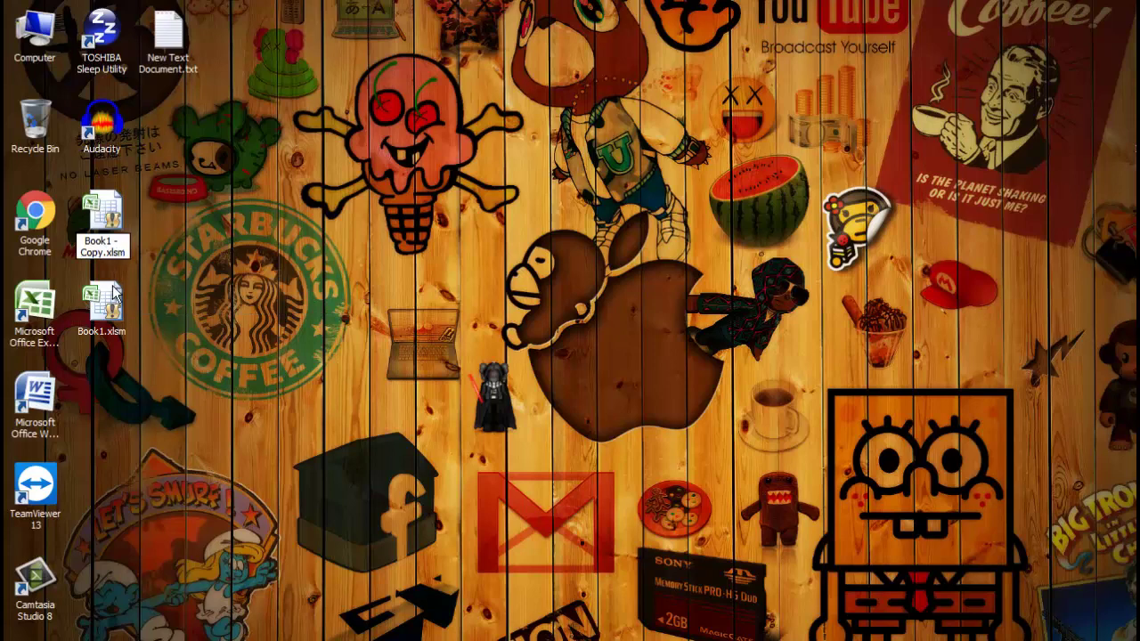
{"action": "key", "text": "BackSpace"}
{"action": "key", "text": "BackSpace"}
{"action": "key", "text": "BackSpace"}
{"action": "key", "text": "BackSpace"}
{"action": "type", "text": "zip"}
{"action": "key", "text": "Return"}
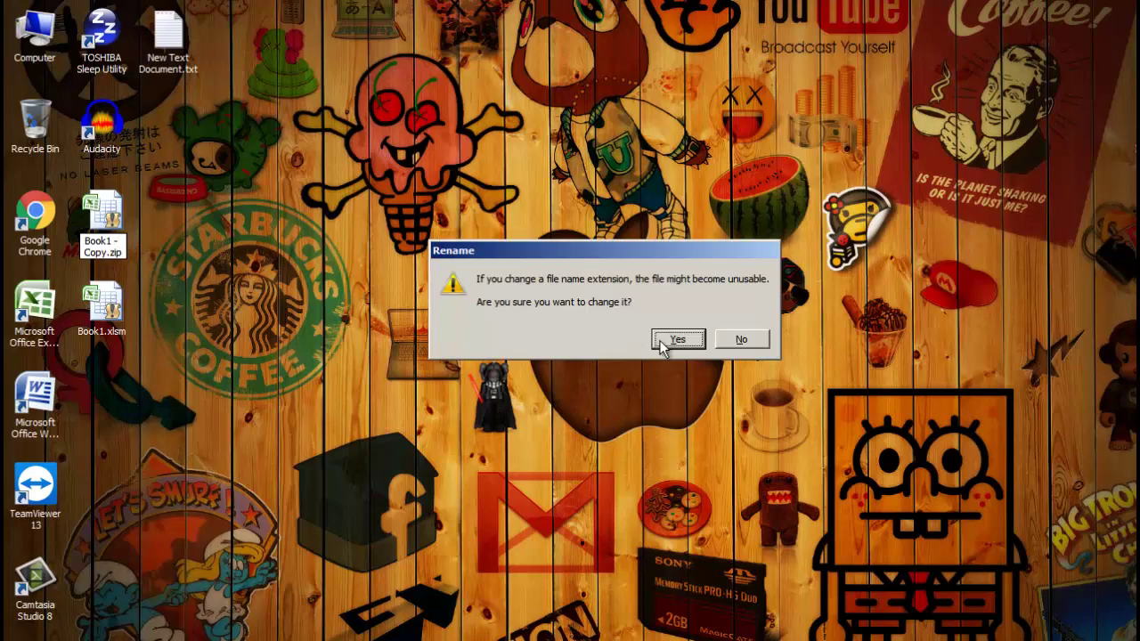
{"action": "left_click", "coordinate": [673, 339]}
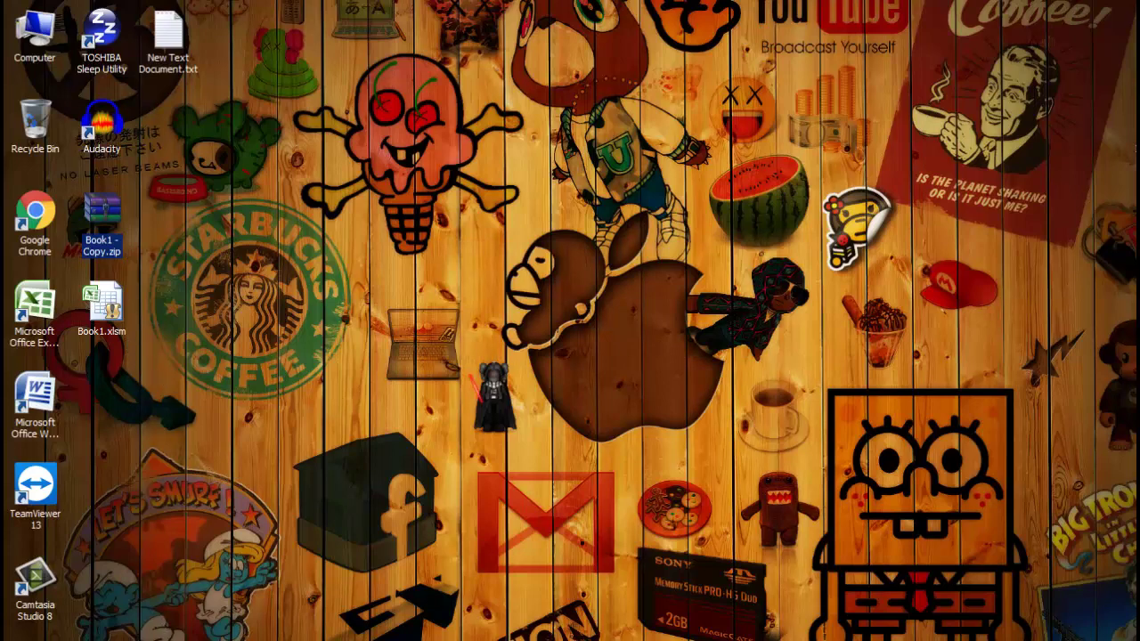
{"action": "double_click", "coordinate": [34, 40]}
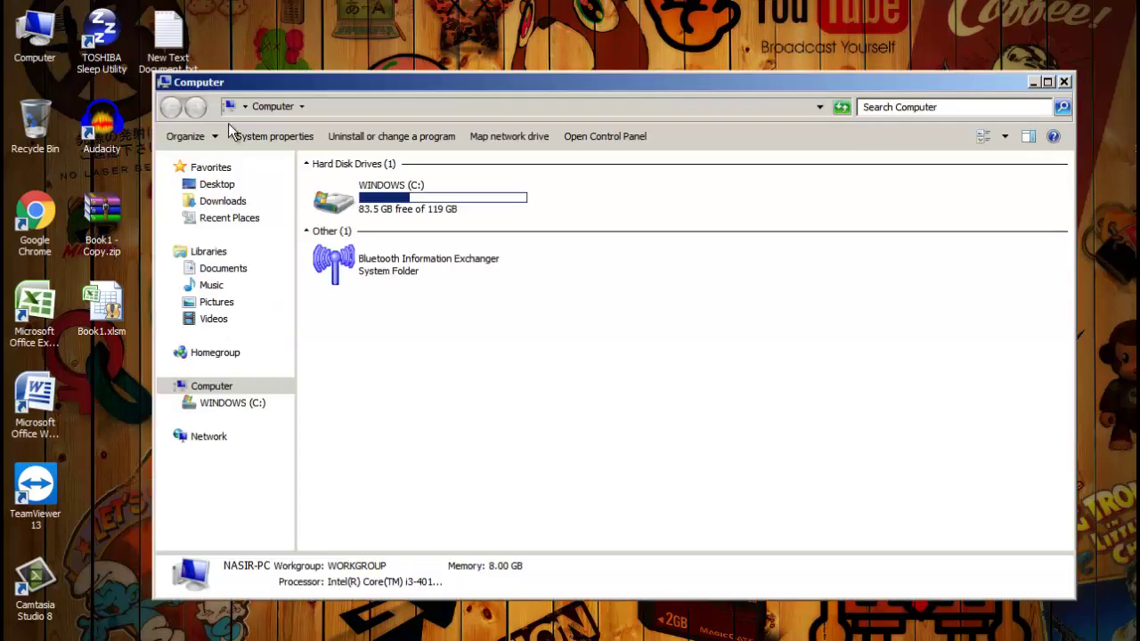
{"action": "key", "text": "alt+f"}
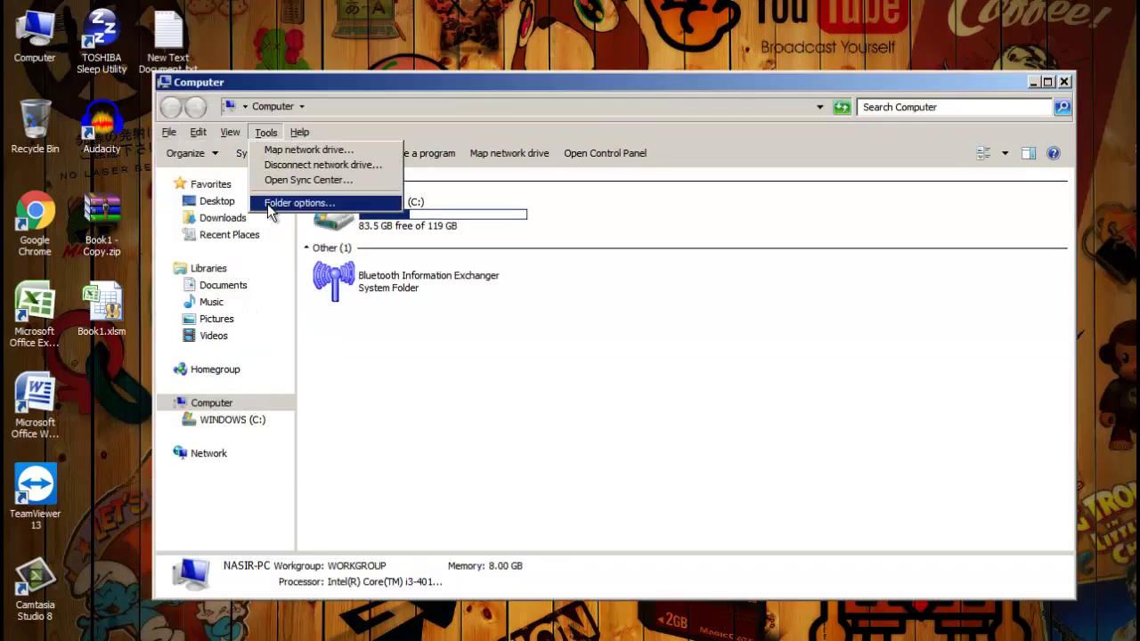
{"action": "left_click", "coordinate": [269, 206]}
{"action": "left_click", "coordinate": [240, 177]}
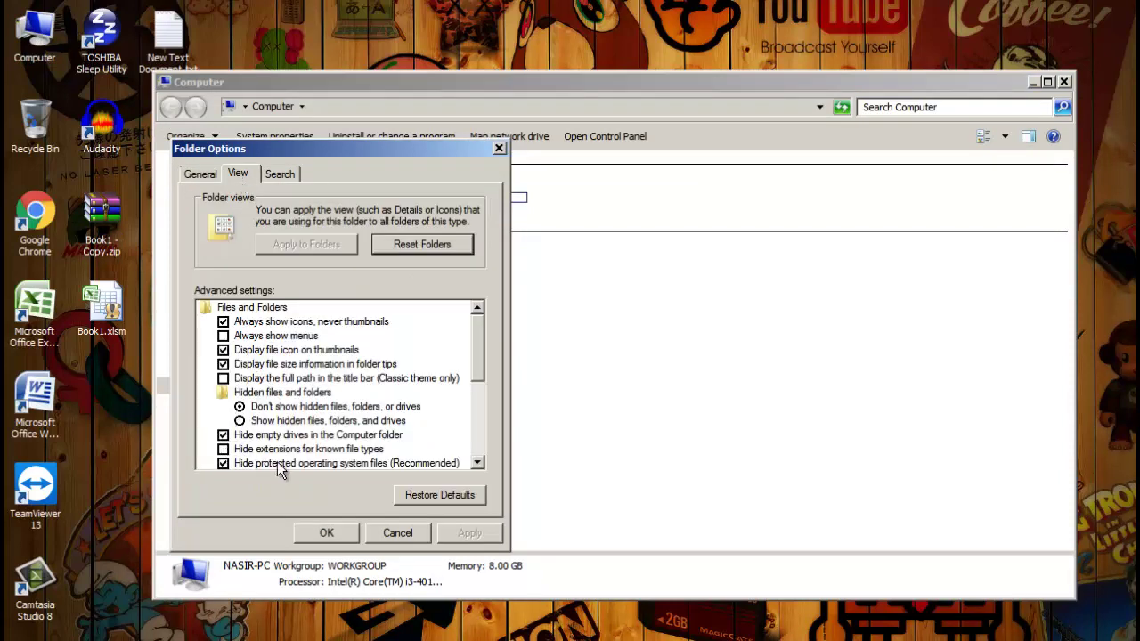
{"action": "left_click", "coordinate": [323, 533]}
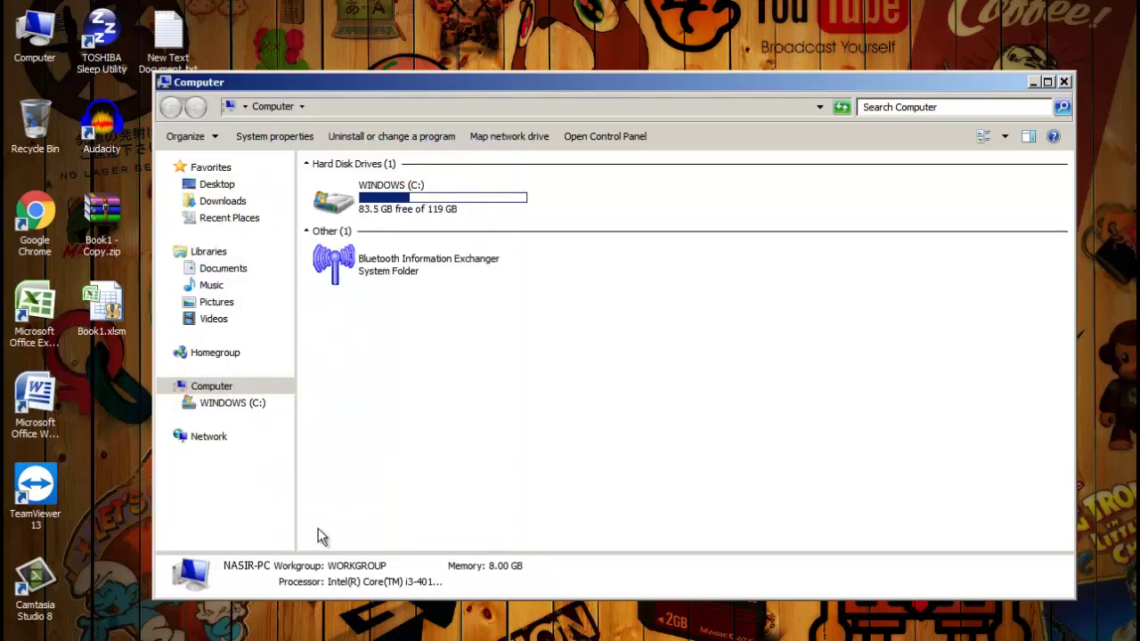
{"action": "left_click", "coordinate": [1063, 82]}
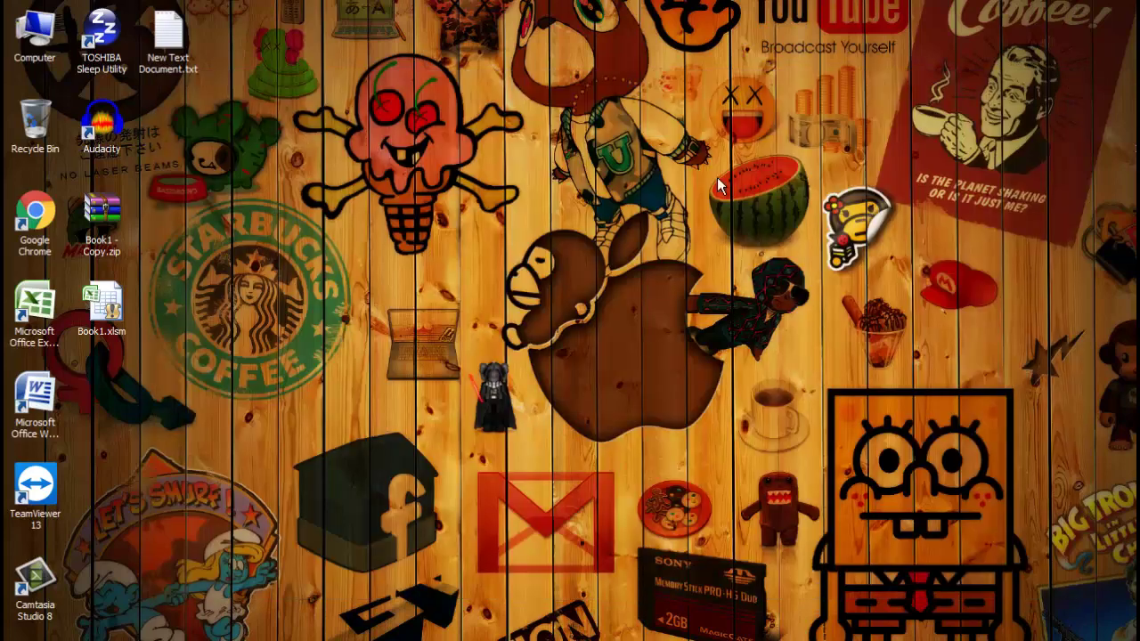
Extract Book1 - Copy.zip into a Book1 - Copy folder and select xl\vbaProject.bin.
{"action": "left_click", "coordinate": [108, 212]}
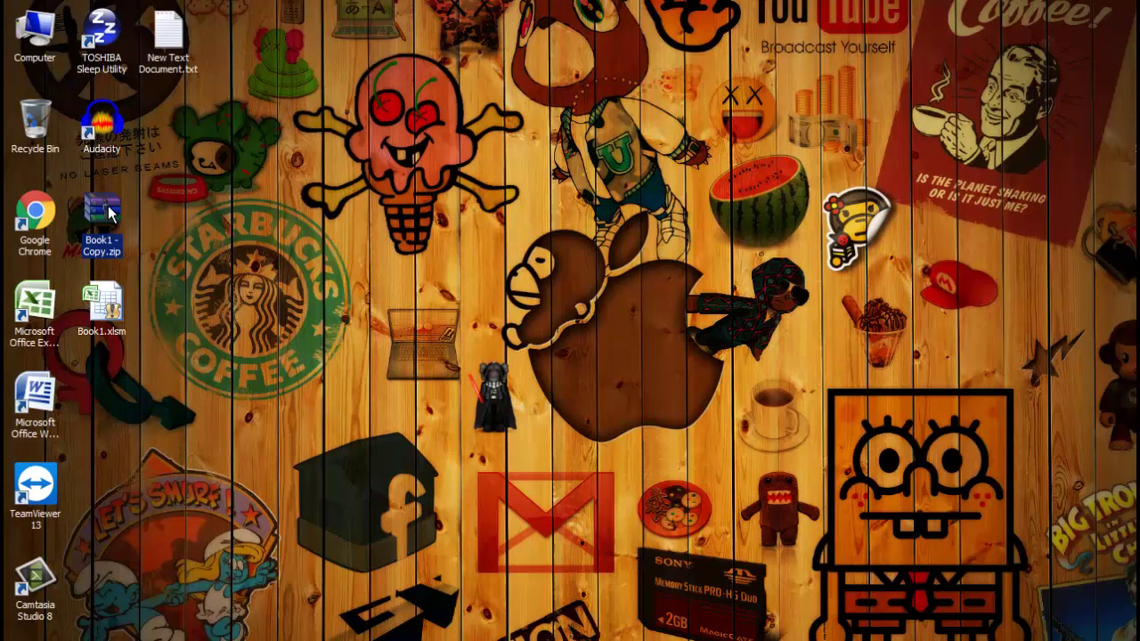
{"action": "right_click", "coordinate": [109, 212]}
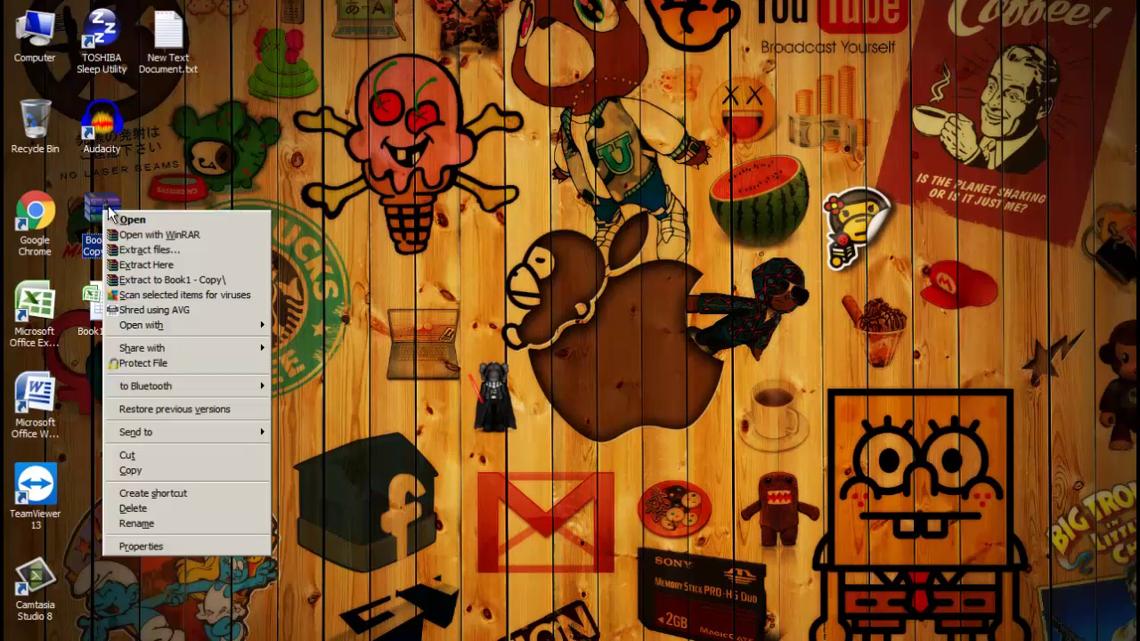
{"action": "key", "text": "Down"}
{"action": "key", "text": "Down"}
{"action": "key", "text": "Down"}
{"action": "key", "text": "Down"}
{"action": "key", "text": "Down"}
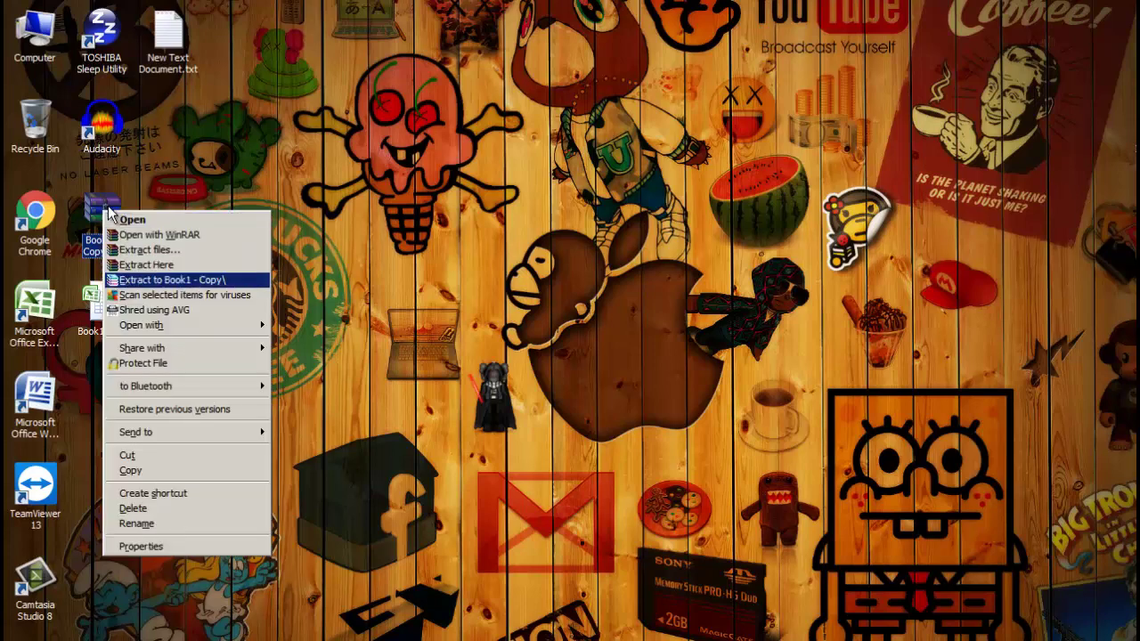
{"action": "key", "text": "Return"}
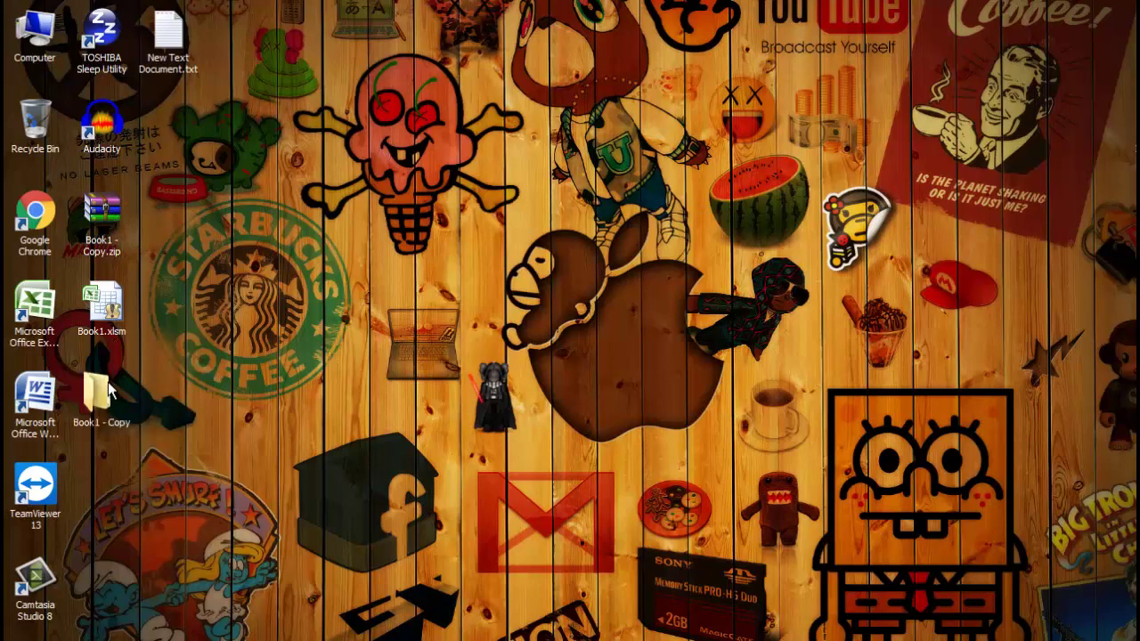
{"action": "double_click", "coordinate": [107, 397]}
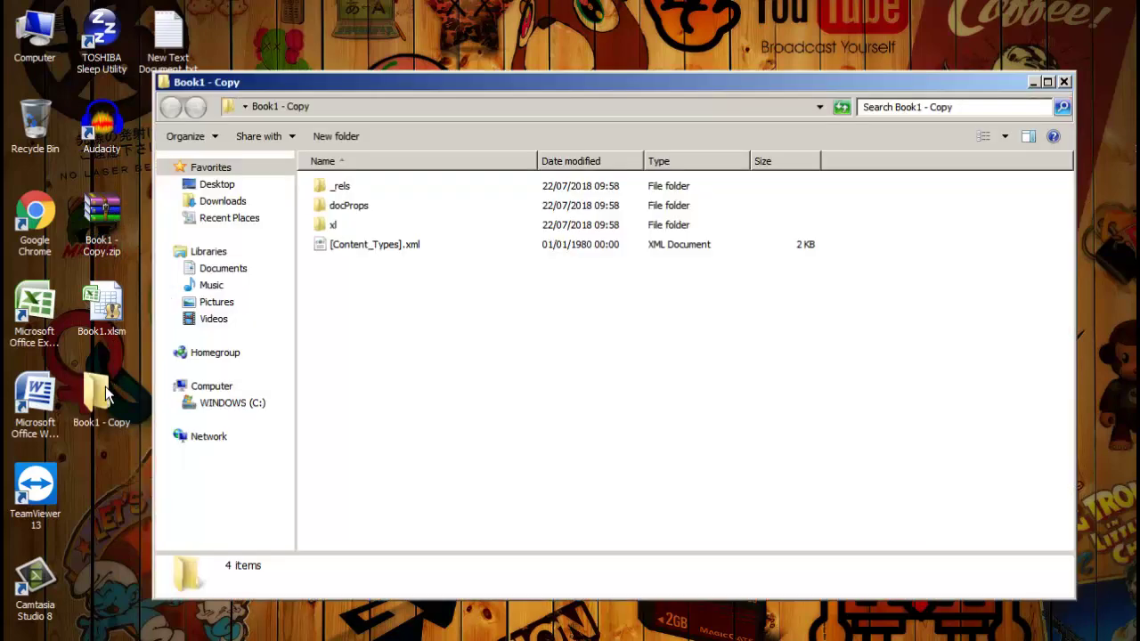
{"action": "double_click", "coordinate": [336, 224]}
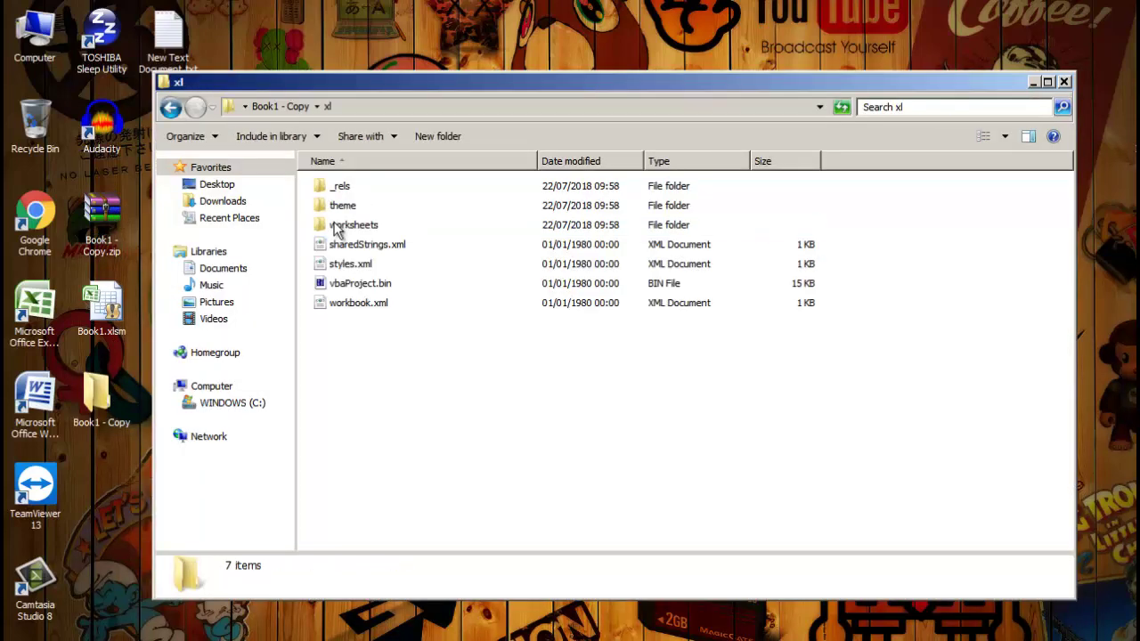
{"action": "left_click", "coordinate": [353, 292]}
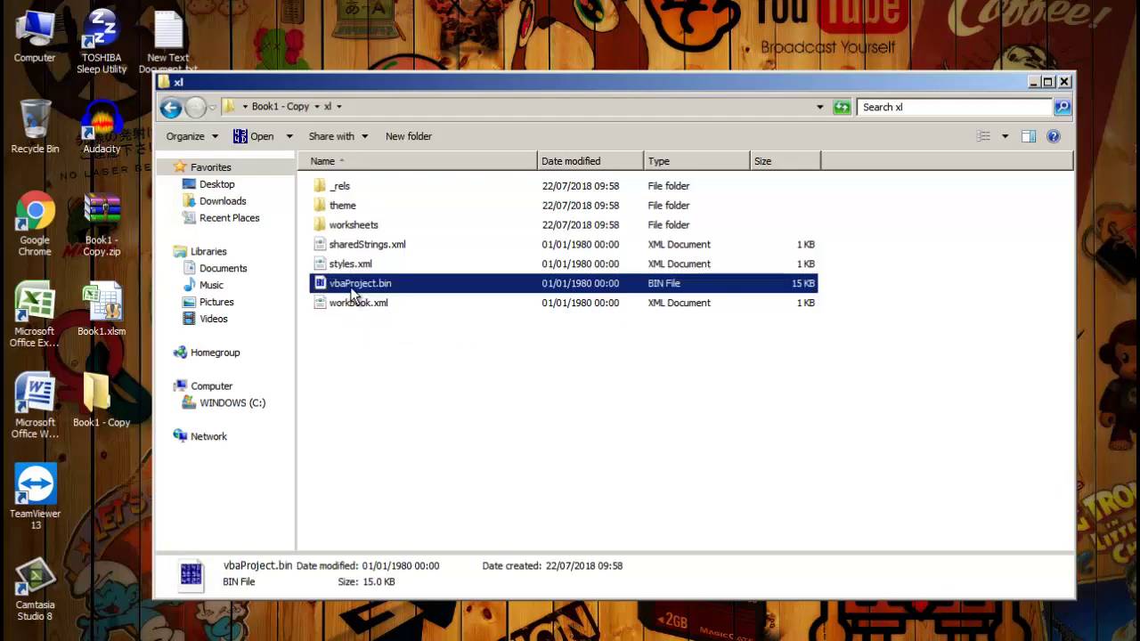
Open vbaProject.bin in the Frhed hex editor.
{"action": "right_click", "coordinate": [352, 291]}
{"action": "key", "text": "Down"}
{"action": "key", "text": "Down"}
{"action": "key", "text": "Down"}
{"action": "key", "text": "Down"}
{"action": "key", "text": "Right"}
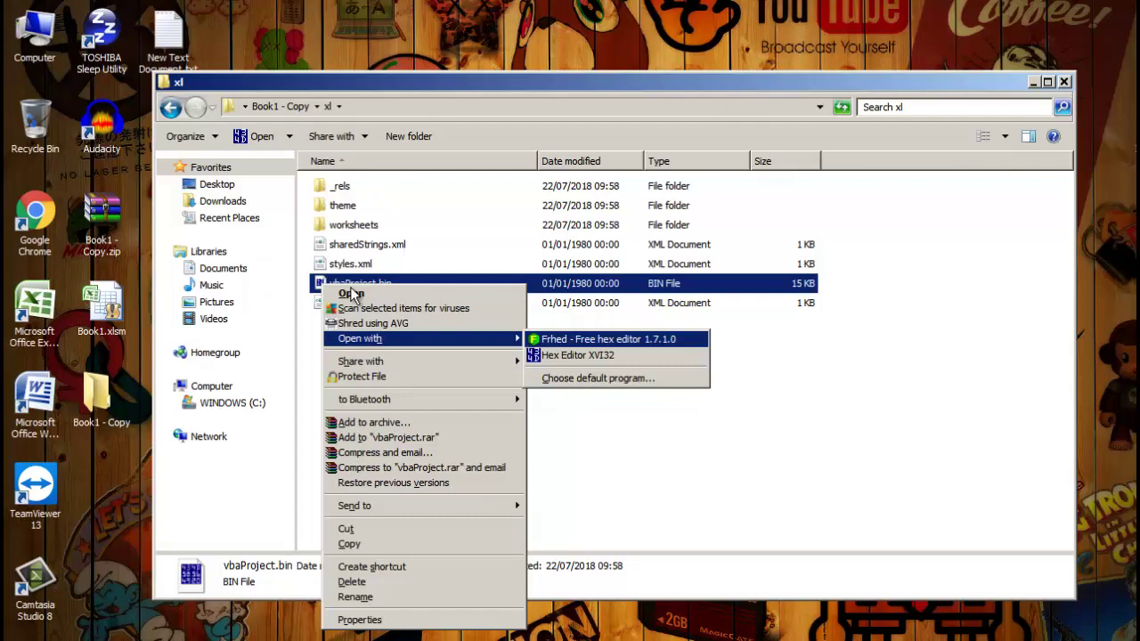
{"action": "key", "text": "Return"}
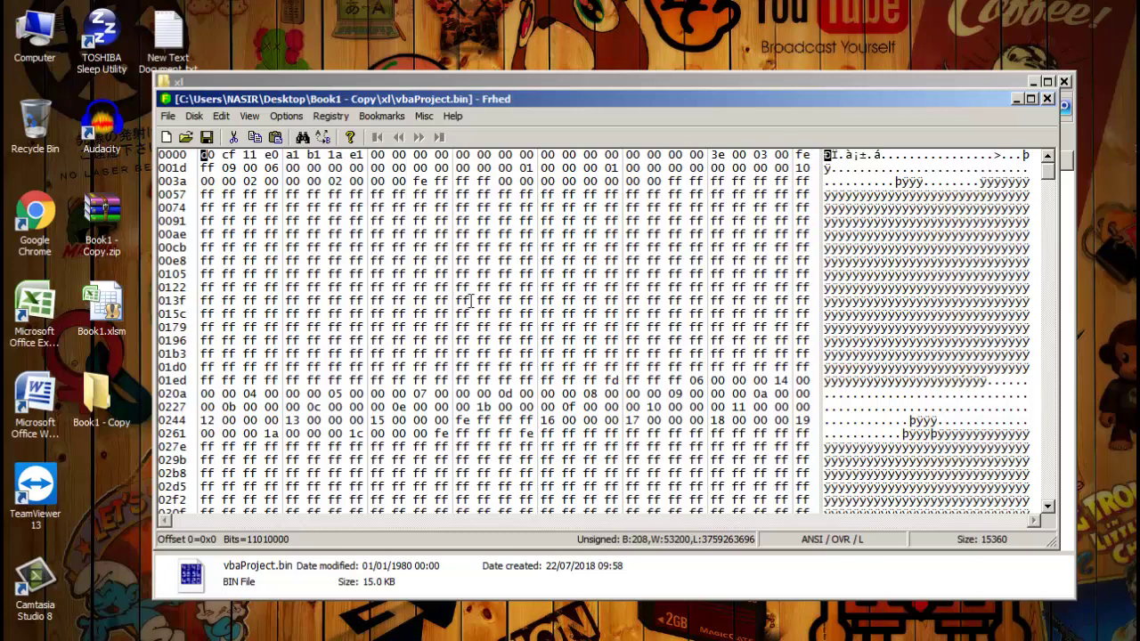
Find DPB in the file, overwrite the B with X, and save.
{"action": "left_click", "coordinate": [465, 301]}
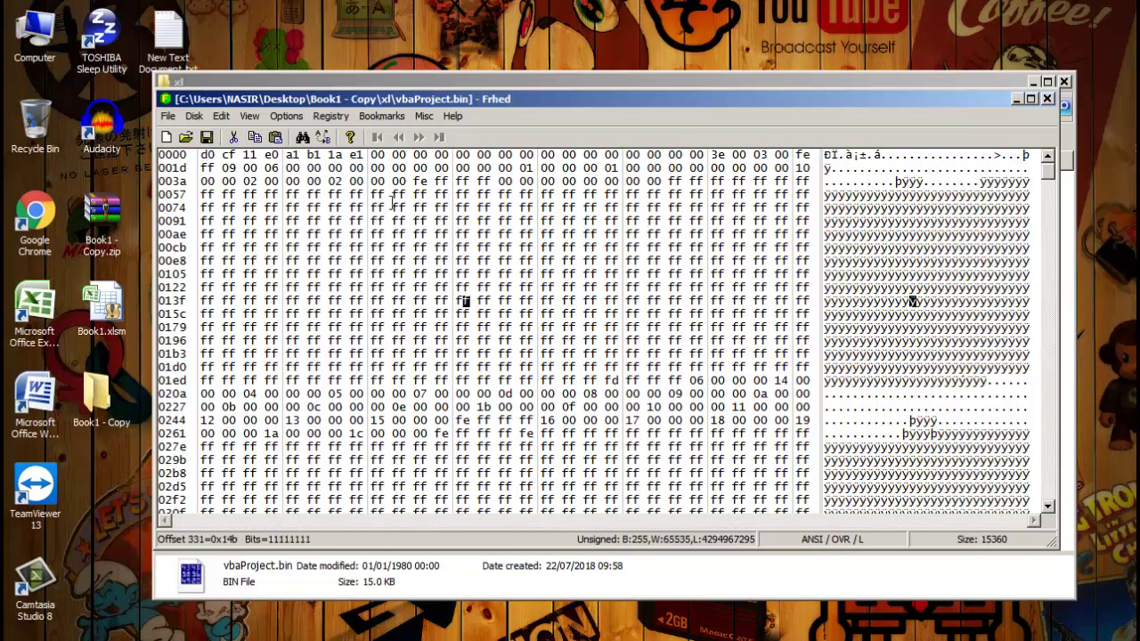
{"action": "left_click", "coordinate": [303, 138]}
{"action": "type", "text": "DPB"}
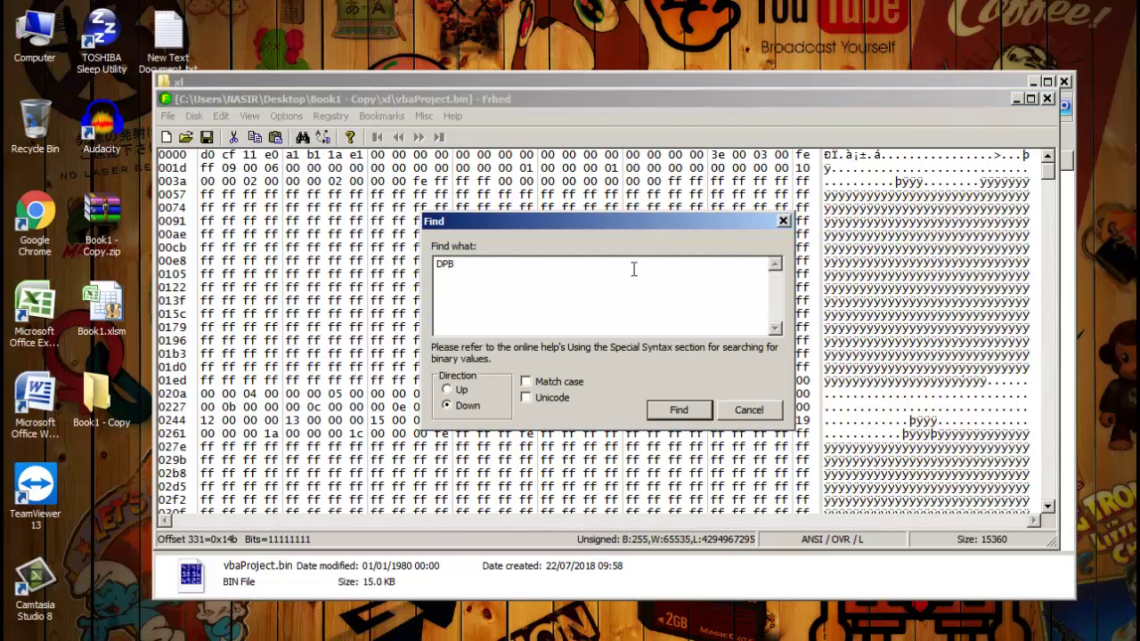
{"action": "left_click", "coordinate": [677, 410]}
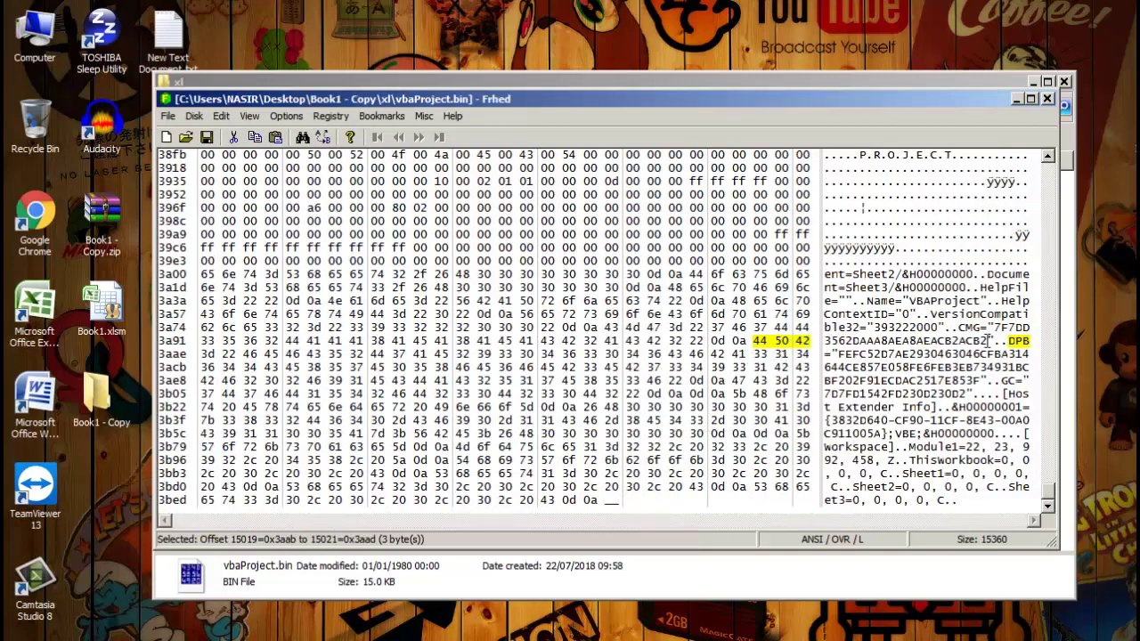
{"action": "left_click", "coordinate": [1026, 342]}
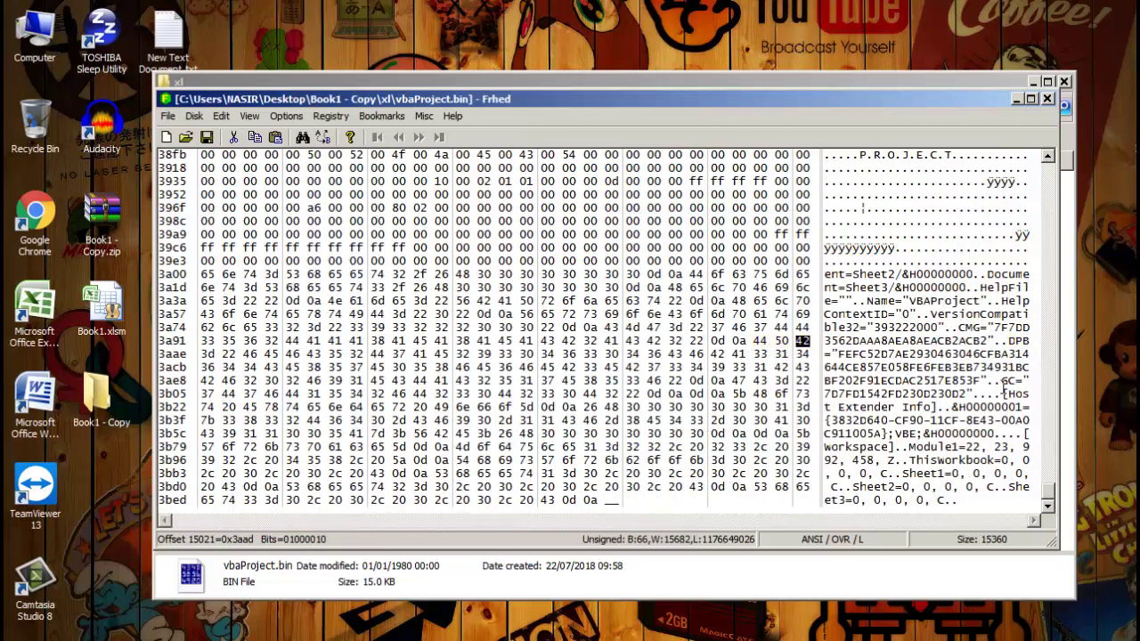
{"action": "type", "text": "X"}
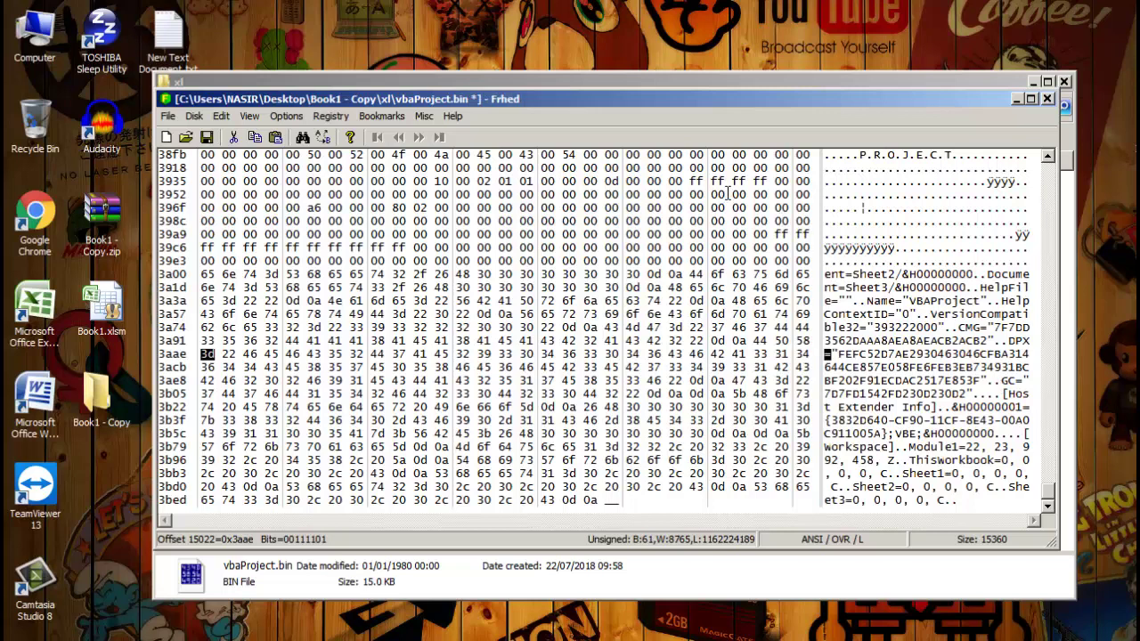
{"action": "left_click", "coordinate": [207, 138]}
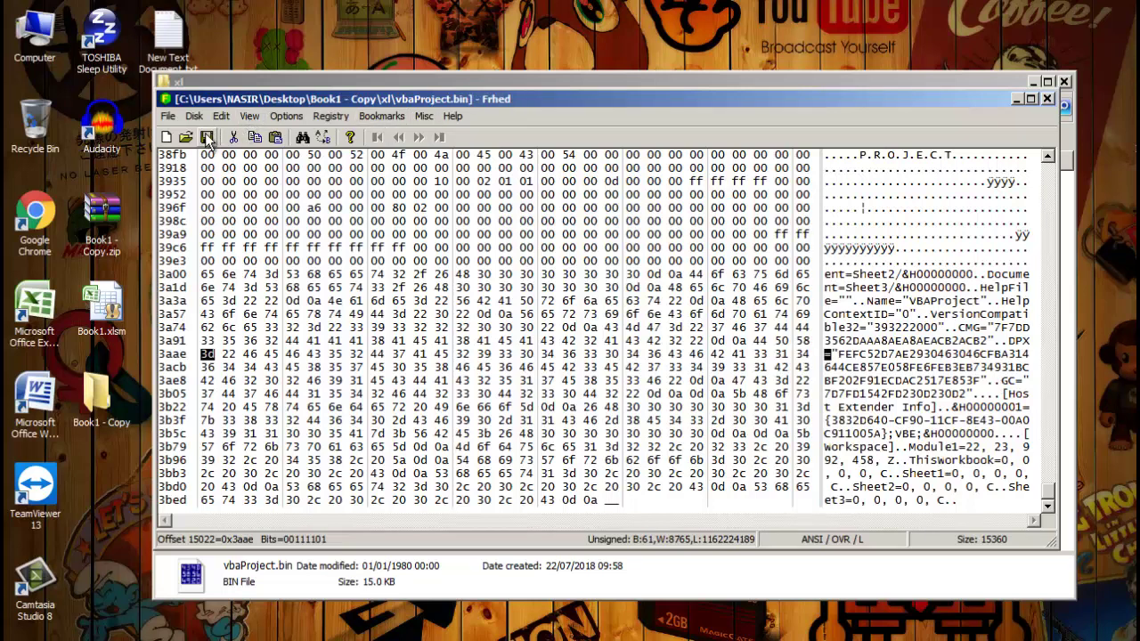
Close Frhed and compress all four Book1 - Copy items into a zipped folder.
{"action": "left_click", "coordinate": [1047, 99]}
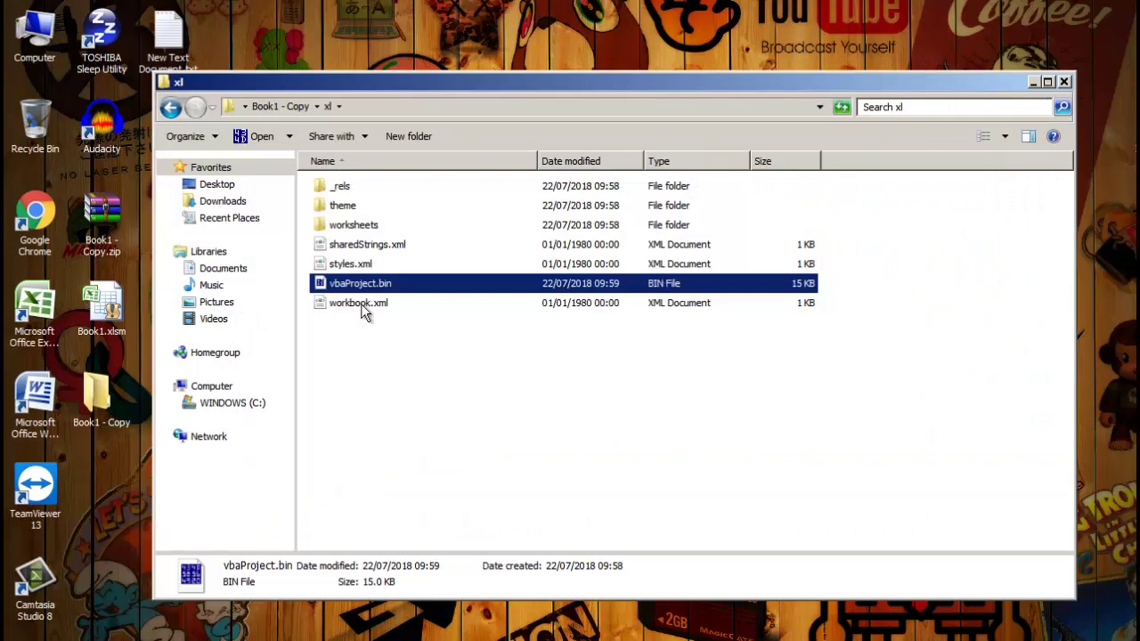
{"action": "left_click", "coordinate": [175, 107]}
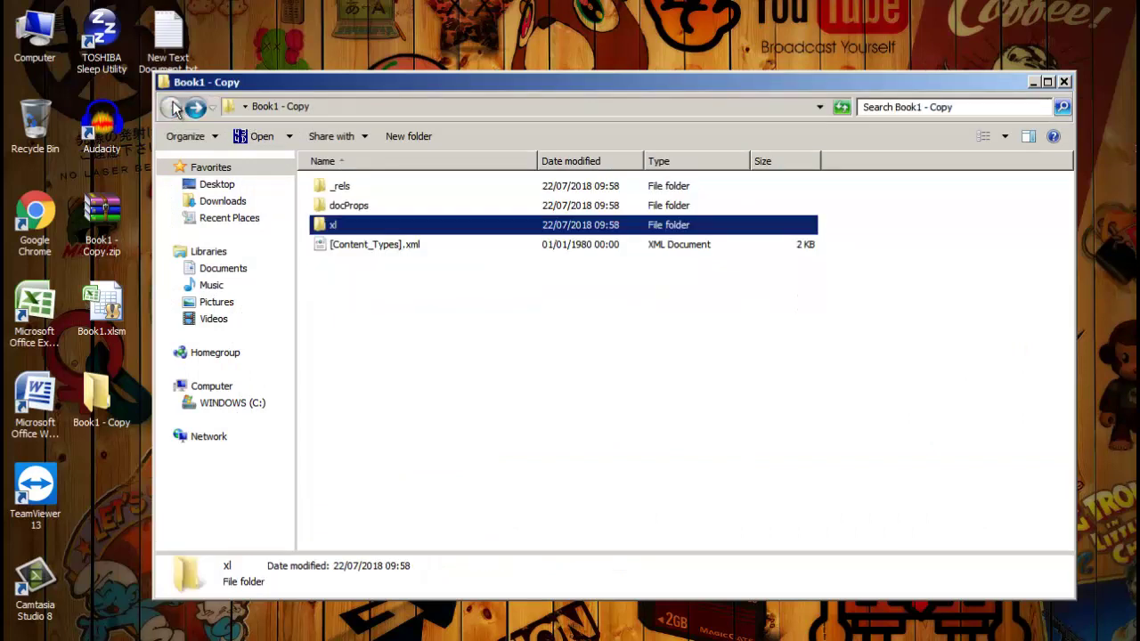
{"action": "left_click", "coordinate": [441, 334]}
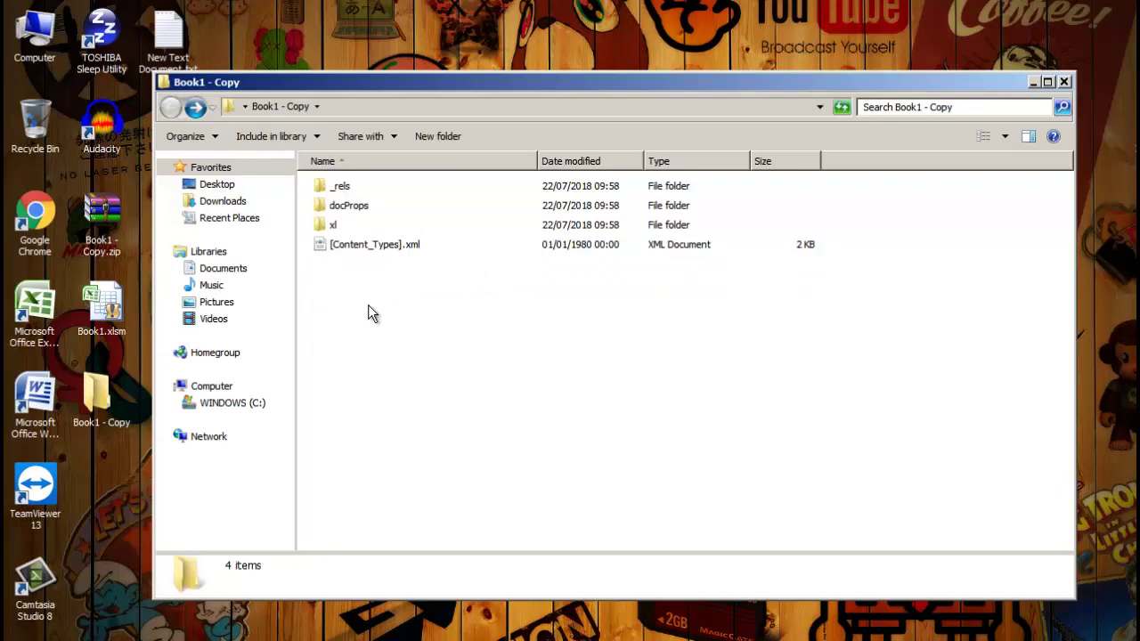
{"action": "key", "text": "ctrl+a"}
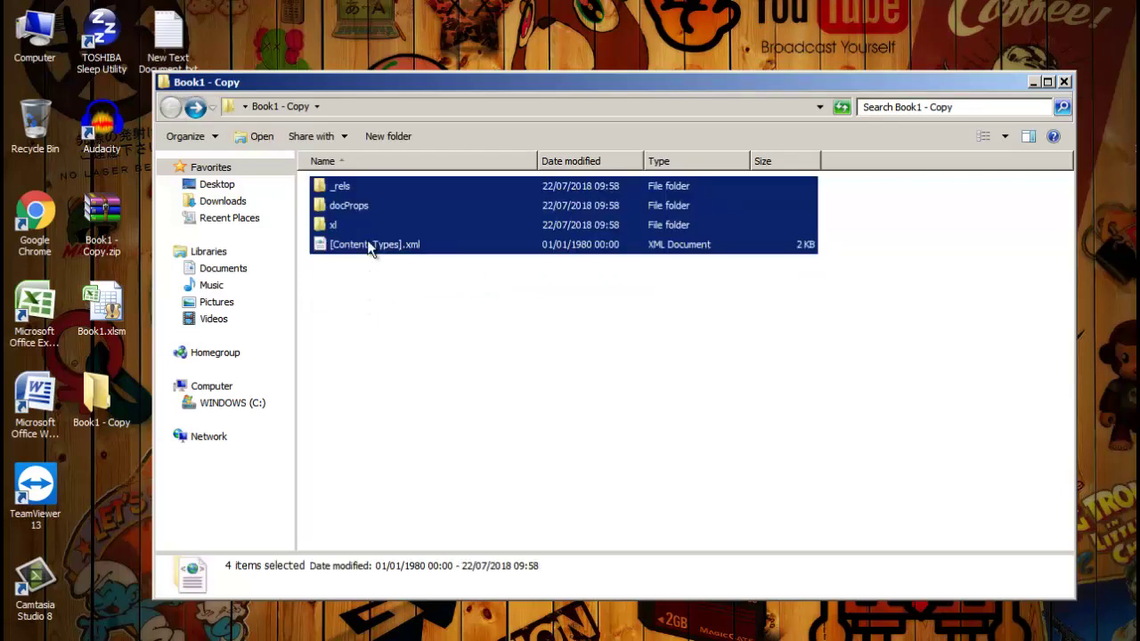
{"action": "right_click", "coordinate": [369, 246]}
{"action": "mouse_move", "coordinate": [472, 447]}
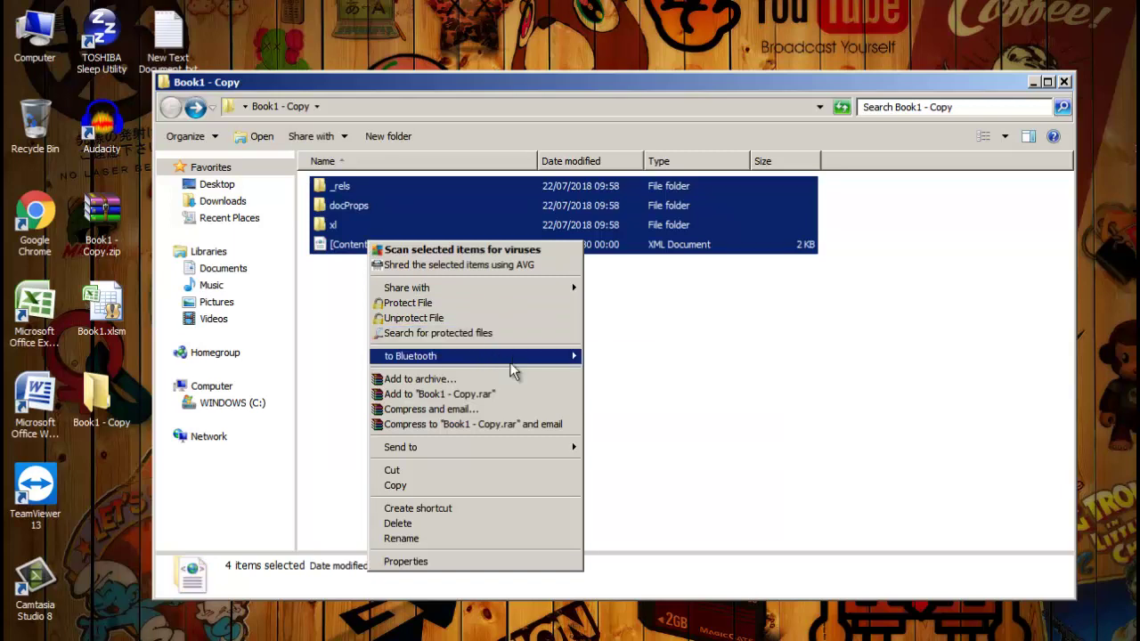
{"action": "mouse_move", "coordinate": [401, 447]}
{"action": "left_click", "coordinate": [625, 464]}
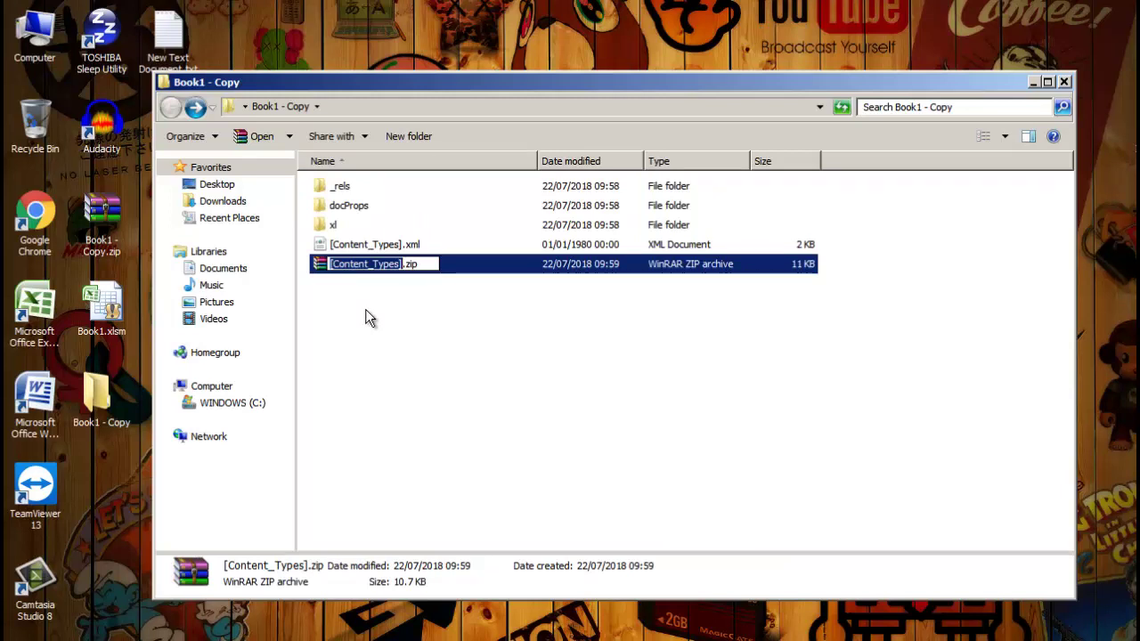
Rename the new archive to UNLOCKED.XLS and accept the extension change.
{"action": "type", "text": "UNLOCKED"}
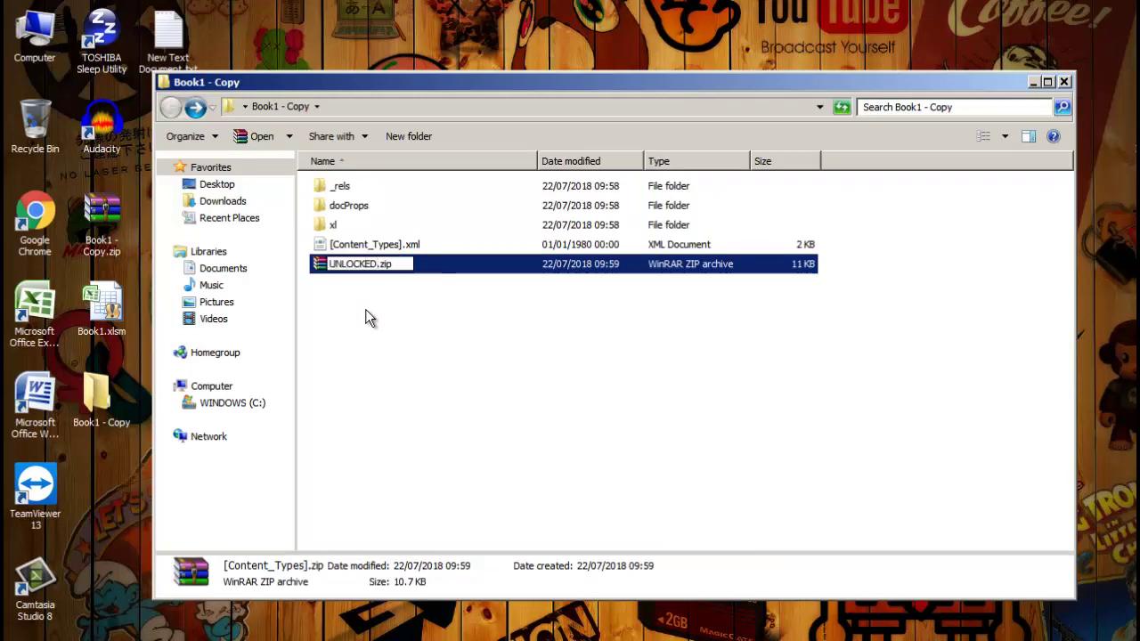
{"action": "key", "text": "Right"}
{"action": "key", "text": "Right"}
{"action": "key", "text": "Right"}
{"action": "key", "text": "BackSpace"}
{"action": "key", "text": "BackSpace"}
{"action": "key", "text": "BackSpace"}
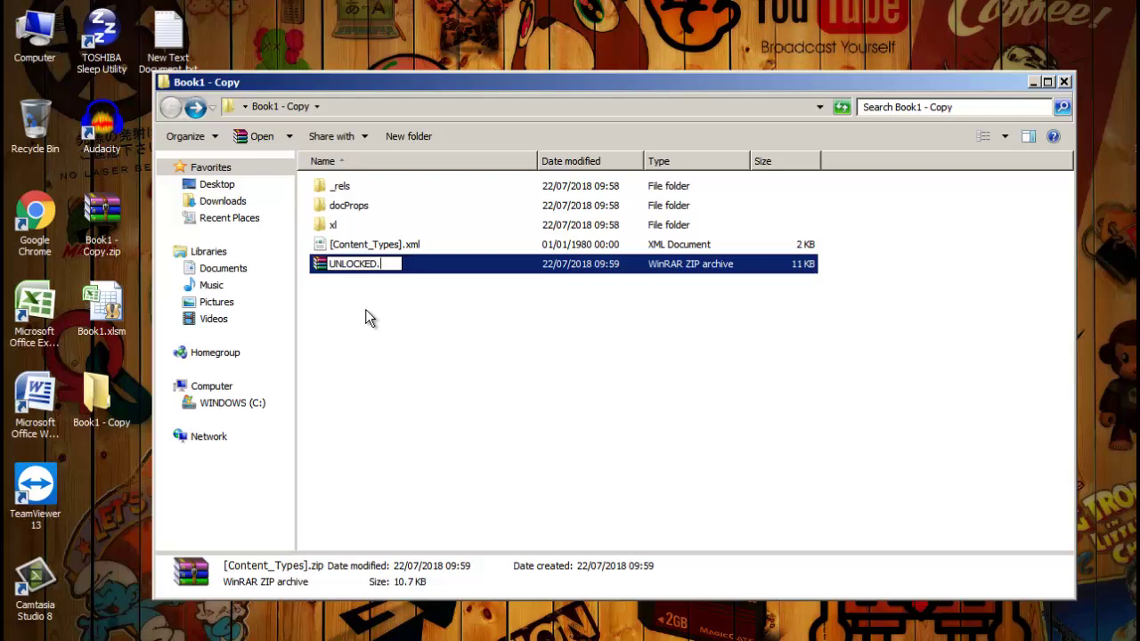
{"action": "type", "text": "XLS"}
{"action": "key", "text": "Return"}
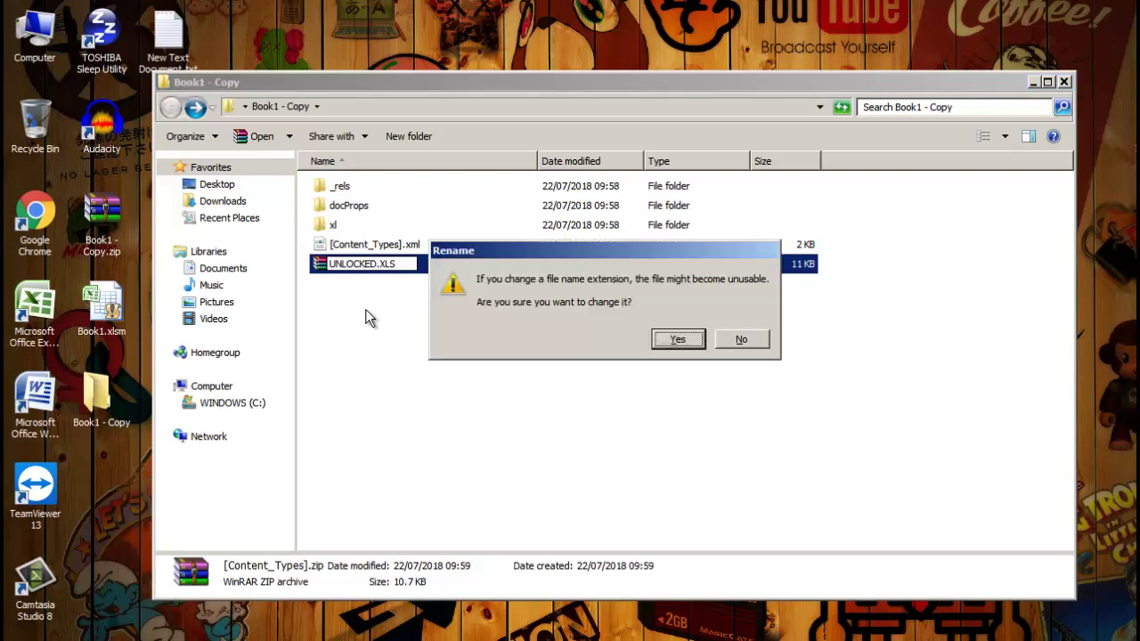
{"action": "key", "text": "Return"}
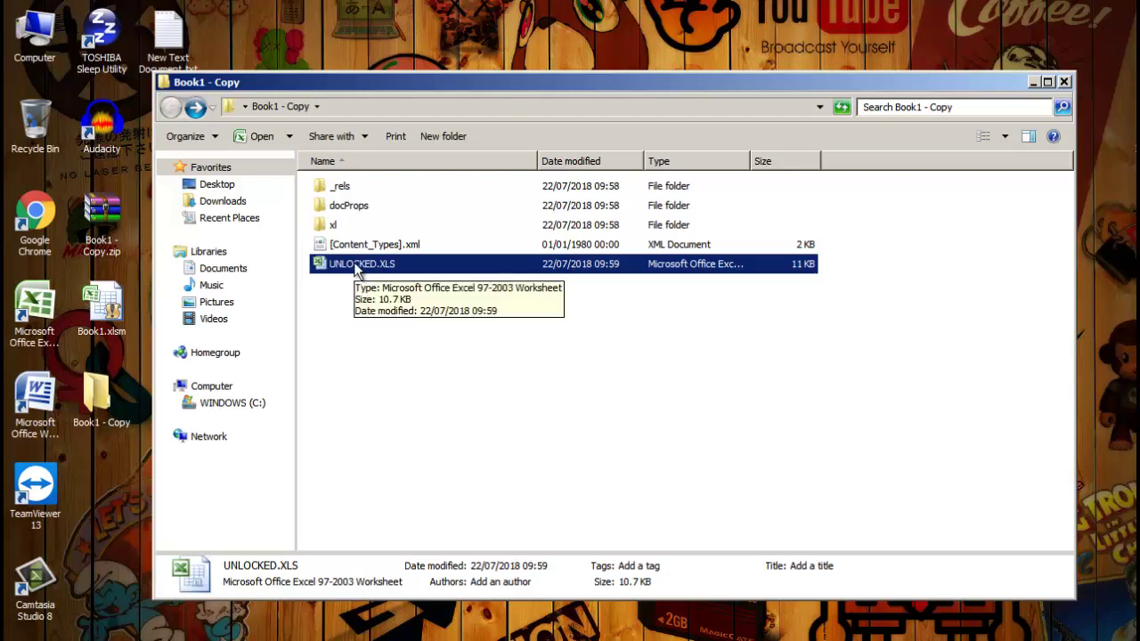
Open UNLOCKED.XLS past the format and invalid-key warnings, then launch Visual Basic, getting error 40230.
{"action": "double_click", "coordinate": [357, 271]}
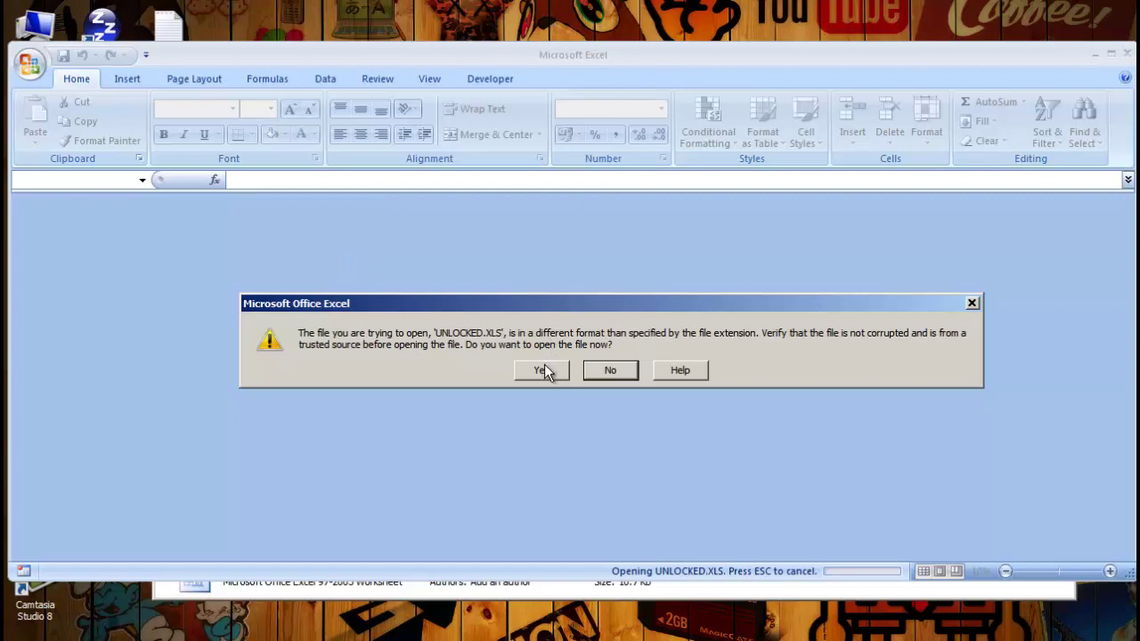
{"action": "left_click", "coordinate": [543, 370]}
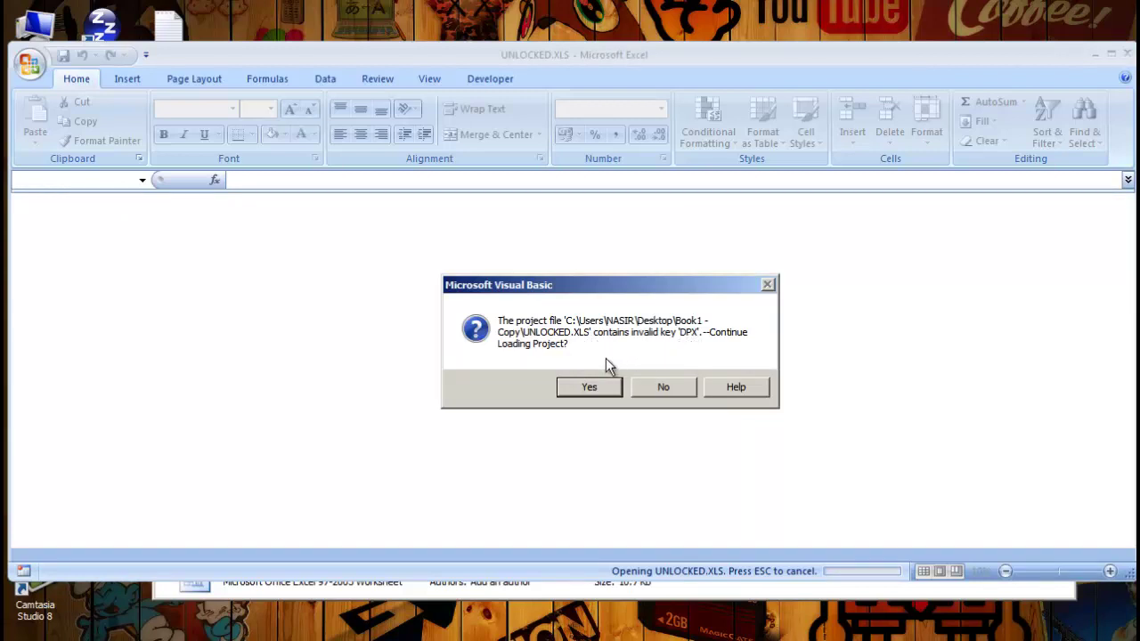
{"action": "left_click", "coordinate": [591, 390]}
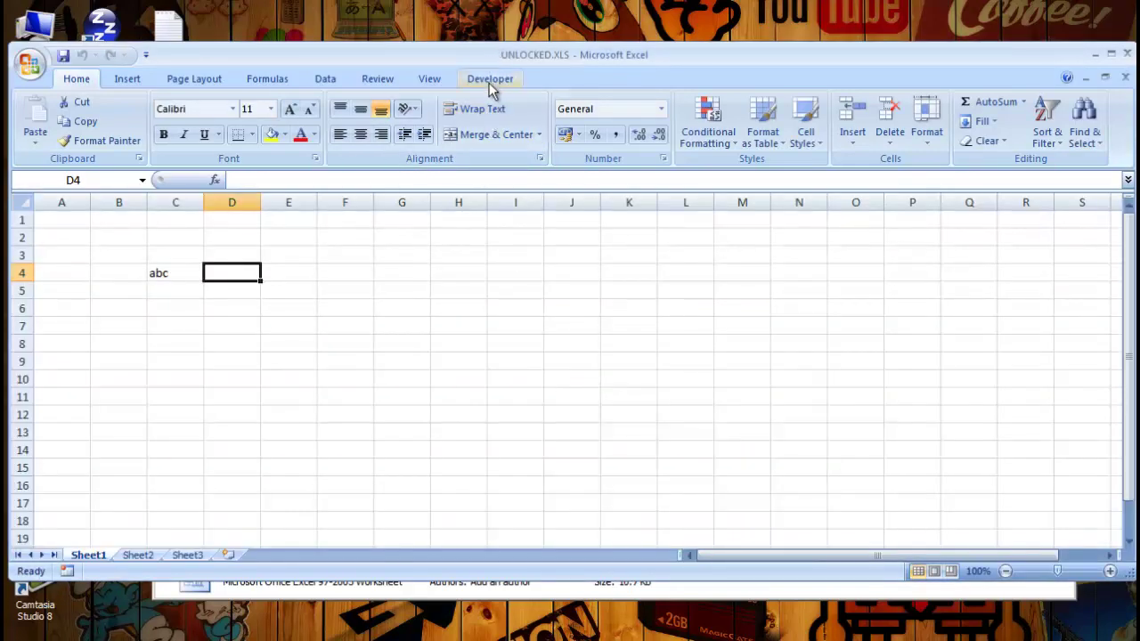
{"action": "left_click", "coordinate": [490, 81]}
{"action": "left_click", "coordinate": [36, 123]}
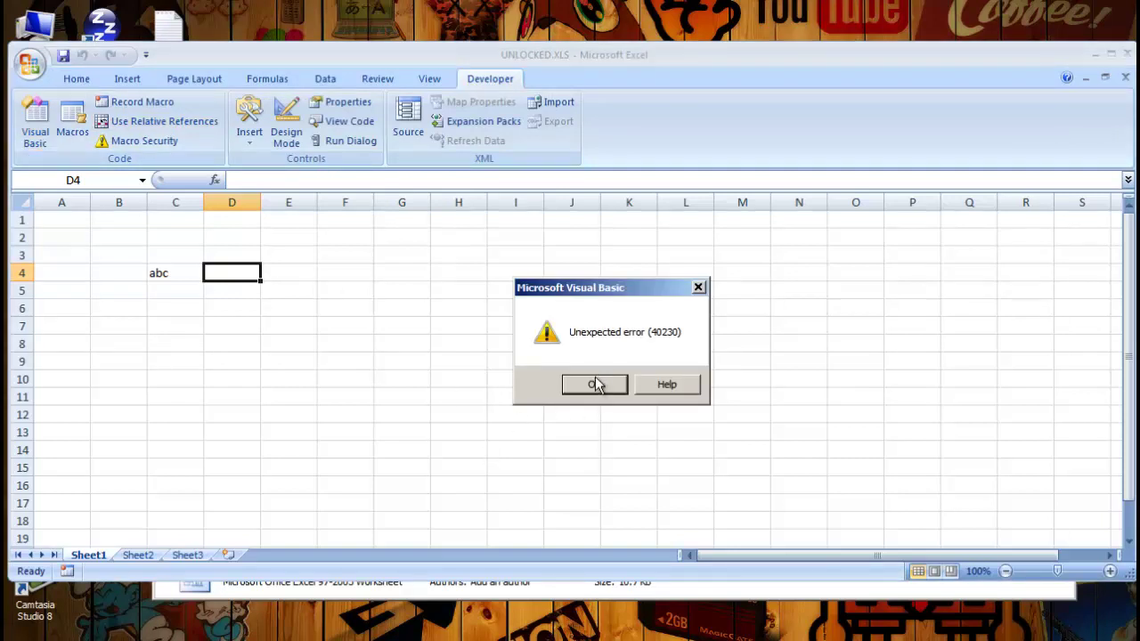
Dismiss the error messages and open Module1 from the expanded Modules folder.
{"action": "left_click", "coordinate": [595, 383]}
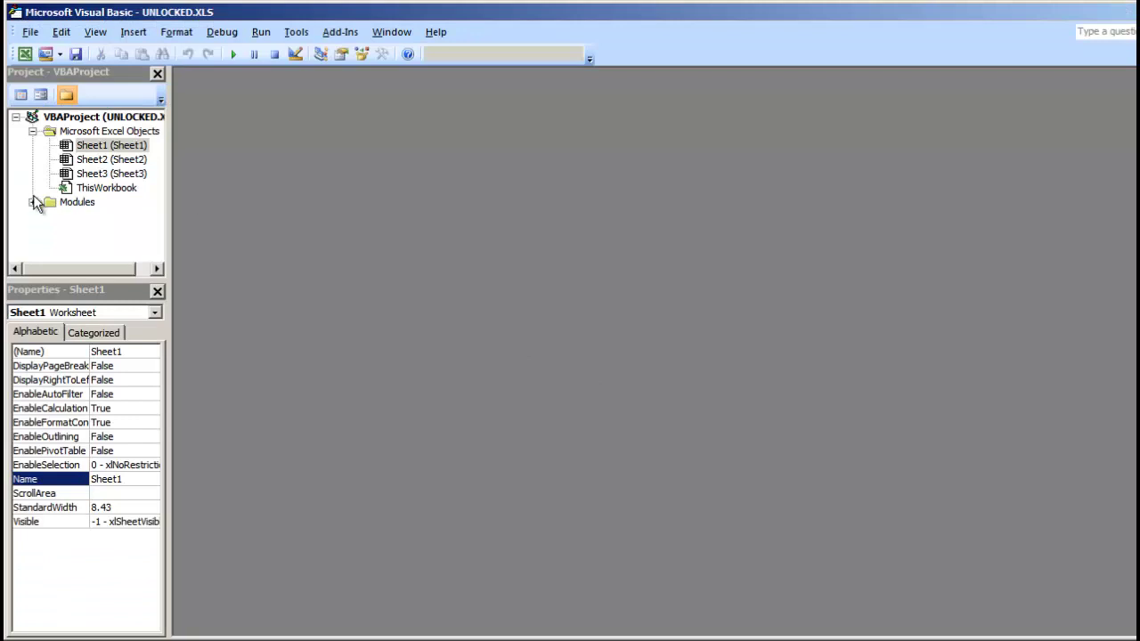
{"action": "left_click", "coordinate": [32, 203]}
{"action": "double_click", "coordinate": [86, 219]}
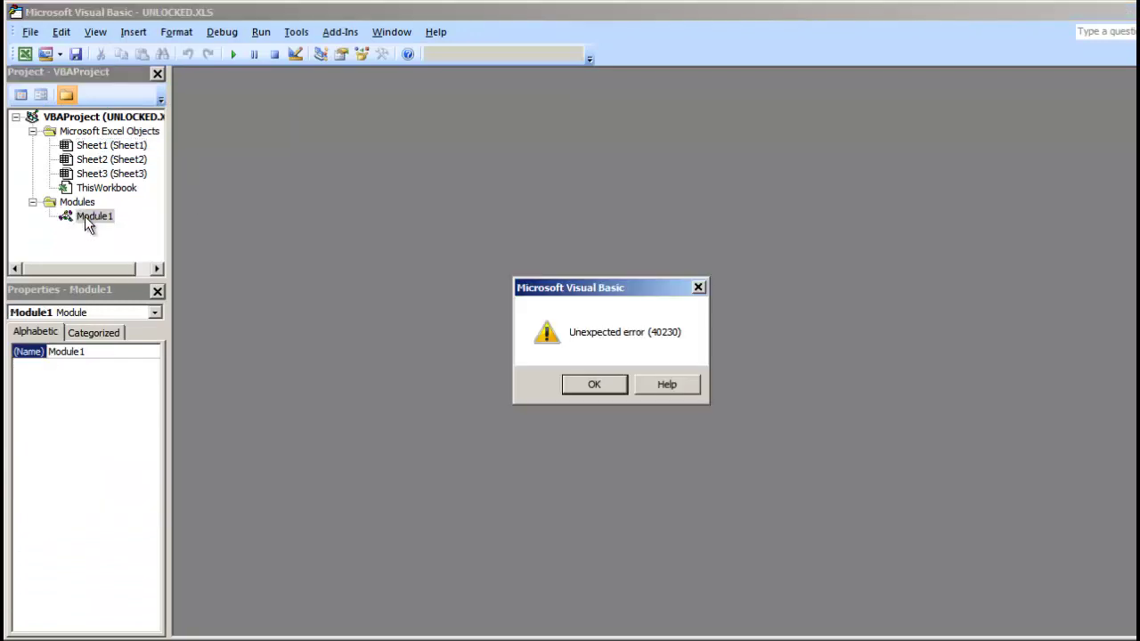
{"action": "left_click", "coordinate": [595, 392]}
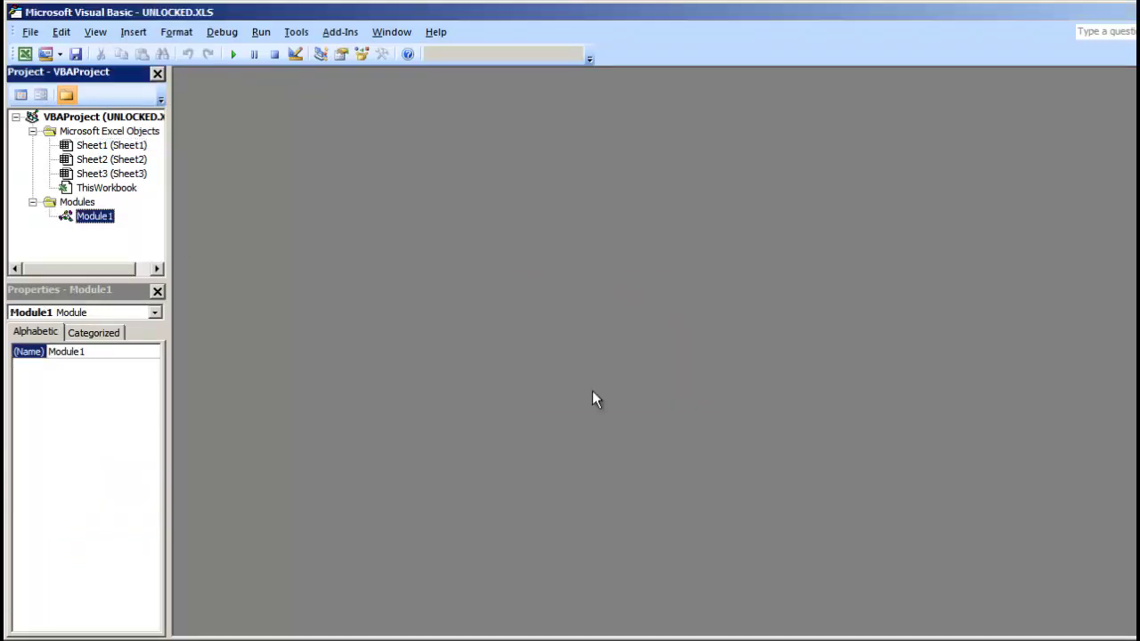
Inspect the Protection settings in VBAProject Properties, then close the dialog with OK.
{"action": "left_click", "coordinate": [297, 32]}
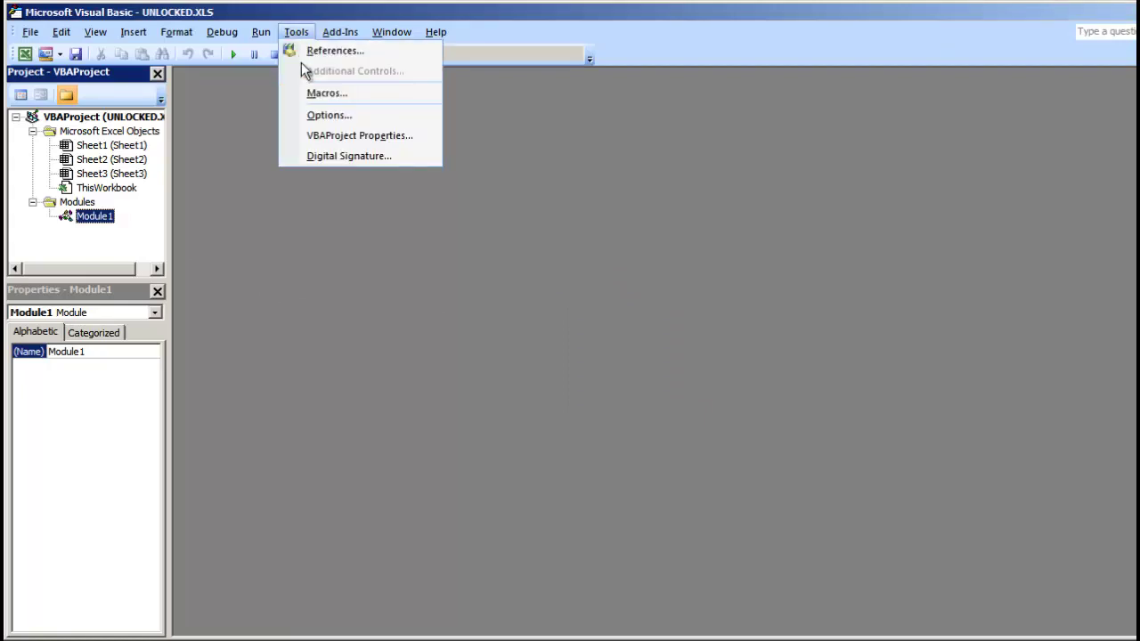
{"action": "left_click", "coordinate": [316, 134]}
{"action": "left_click", "coordinate": [492, 139]}
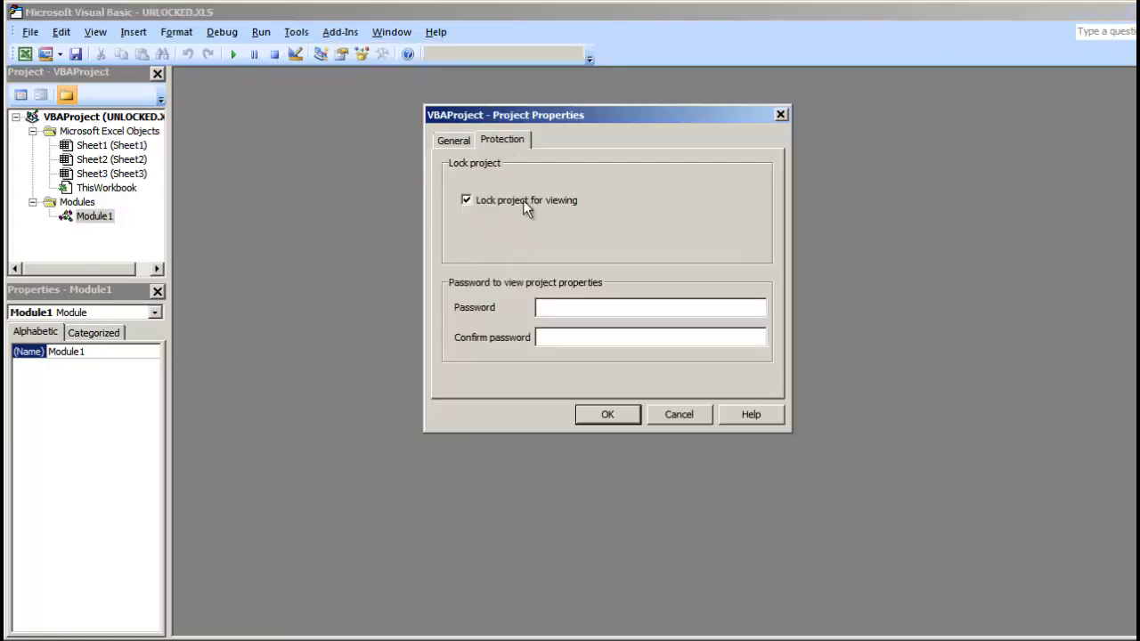
{"action": "left_click", "coordinate": [594, 411]}
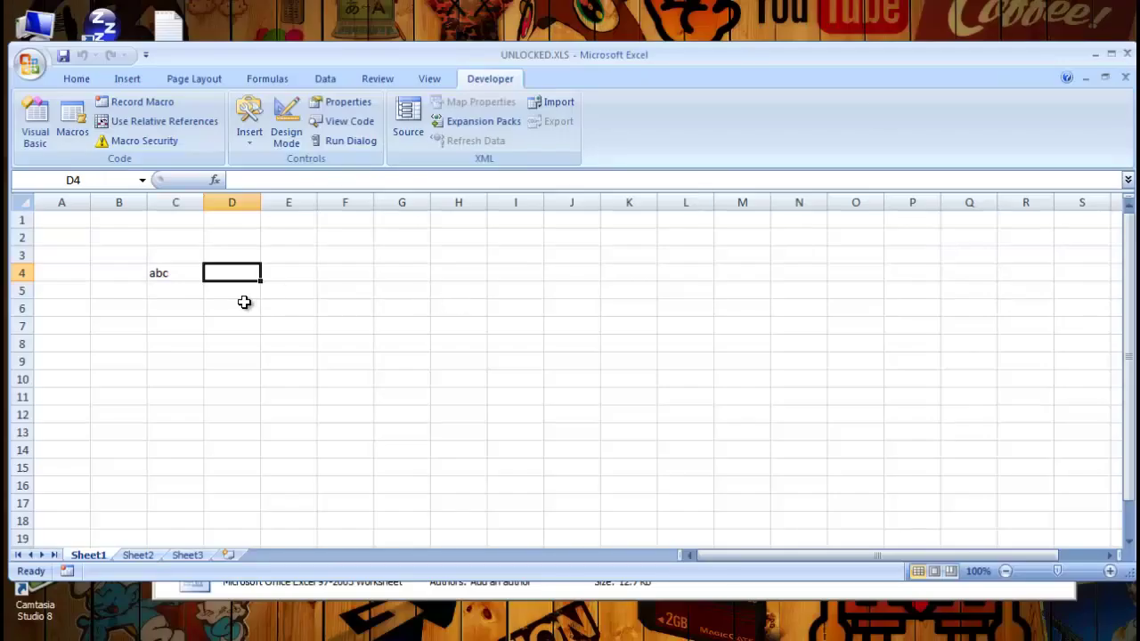
Close Excel and reopen UNLOCKED.XLS, accepting the file format warning.
{"action": "left_click", "coordinate": [238, 304]}
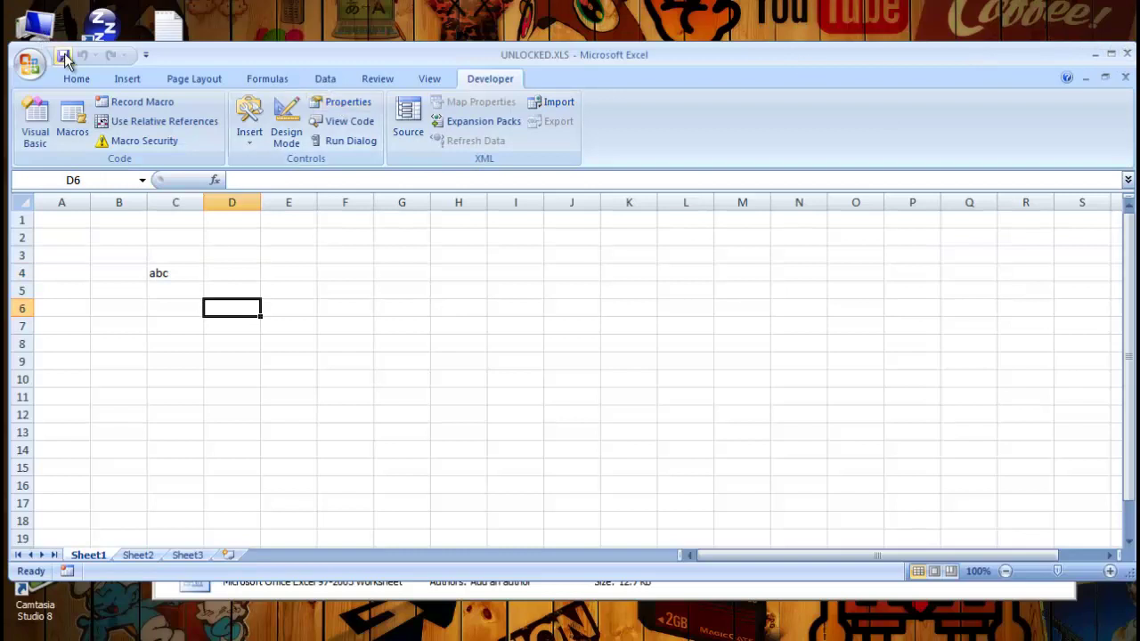
{"action": "left_click", "coordinate": [1127, 53]}
{"action": "left_click", "coordinate": [380, 377]}
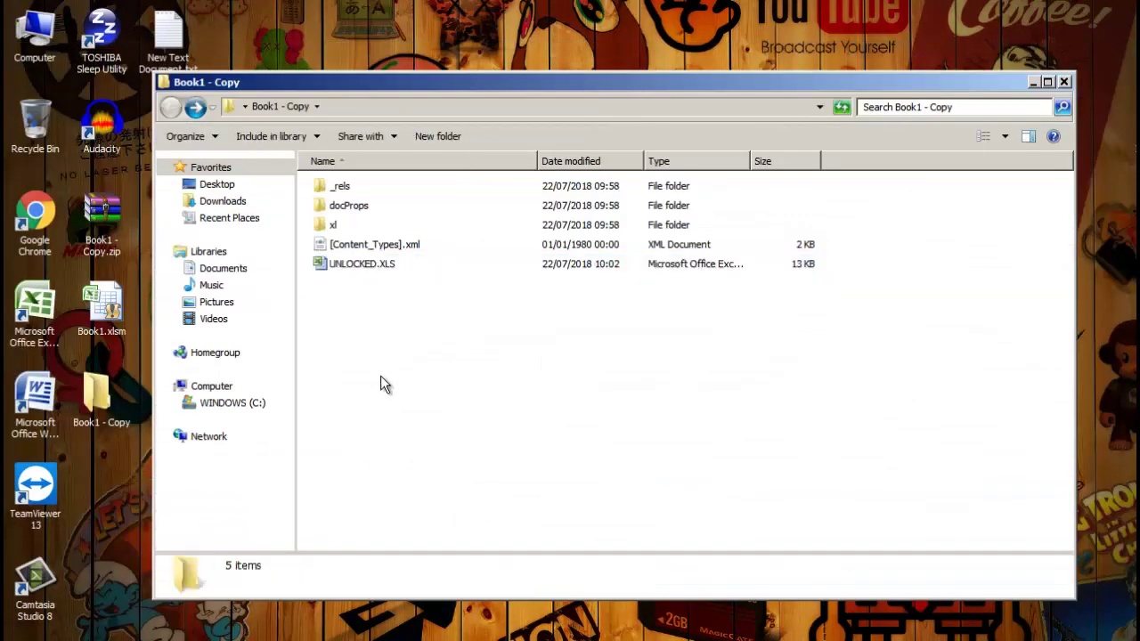
{"action": "double_click", "coordinate": [353, 267]}
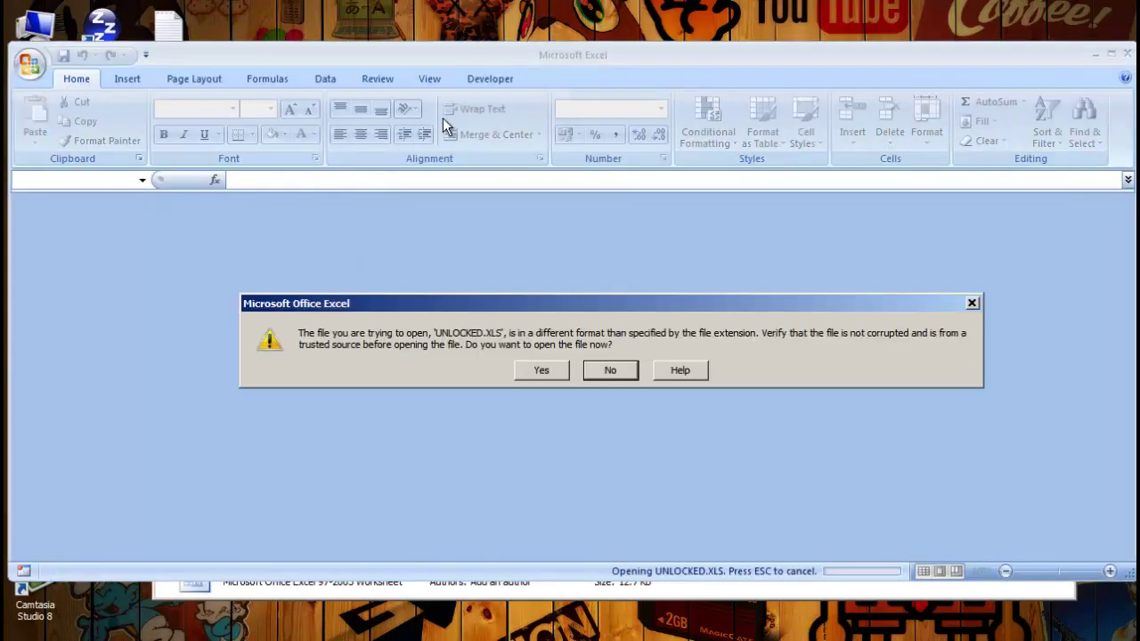
{"action": "left_click", "coordinate": [540, 372]}
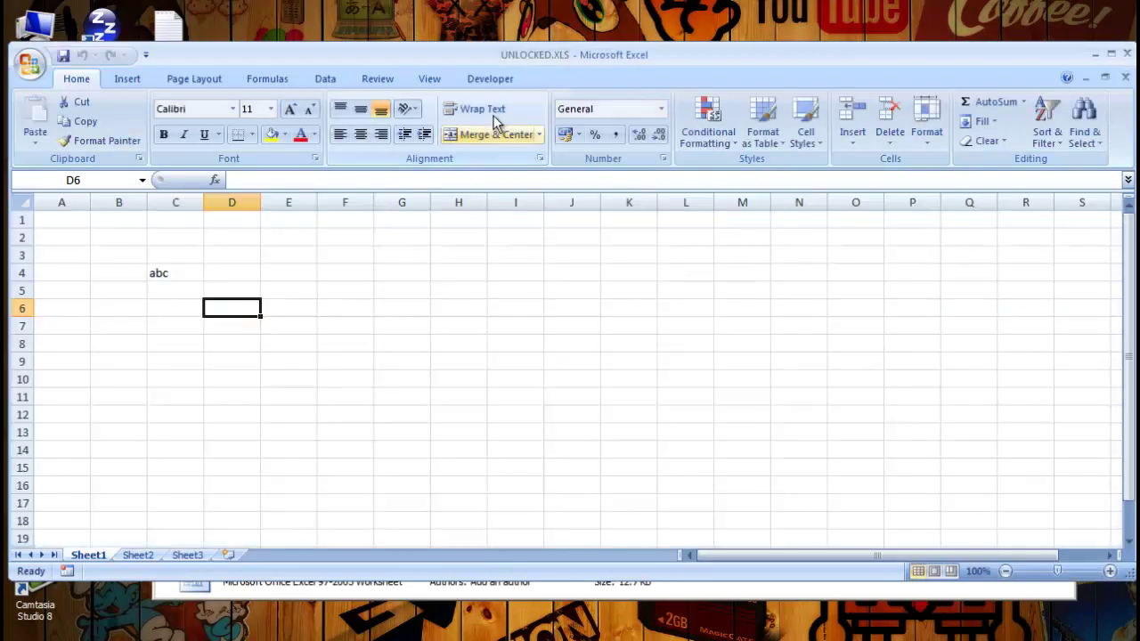
Open Module1 in the Visual Basic editor and read Macro1's code without a password.
{"action": "left_click", "coordinate": [481, 80]}
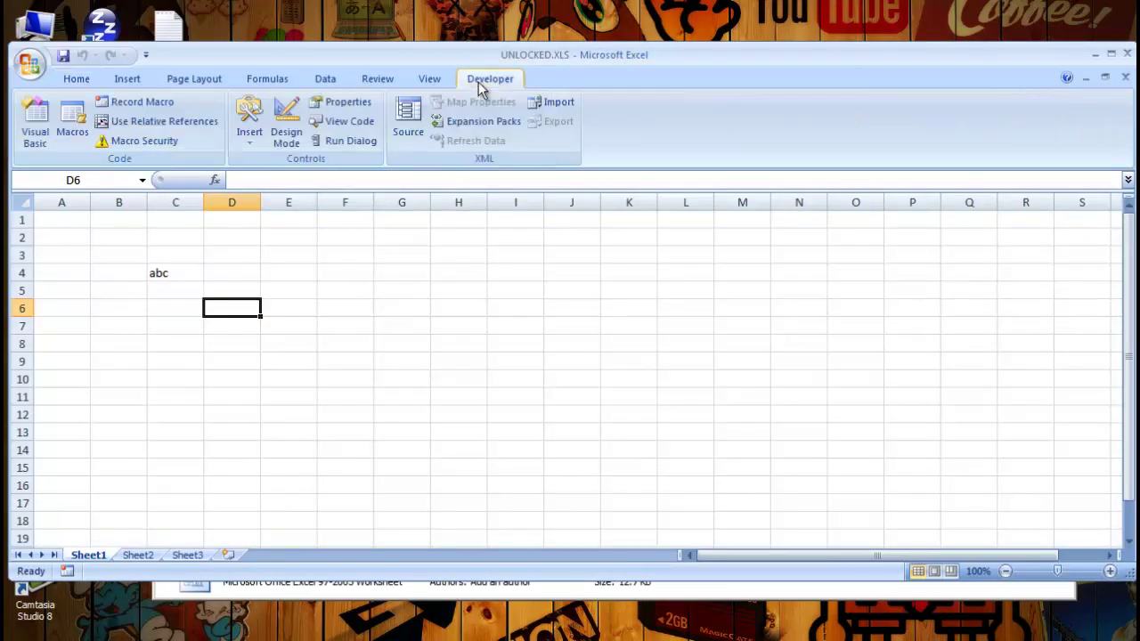
{"action": "left_click", "coordinate": [27, 142]}
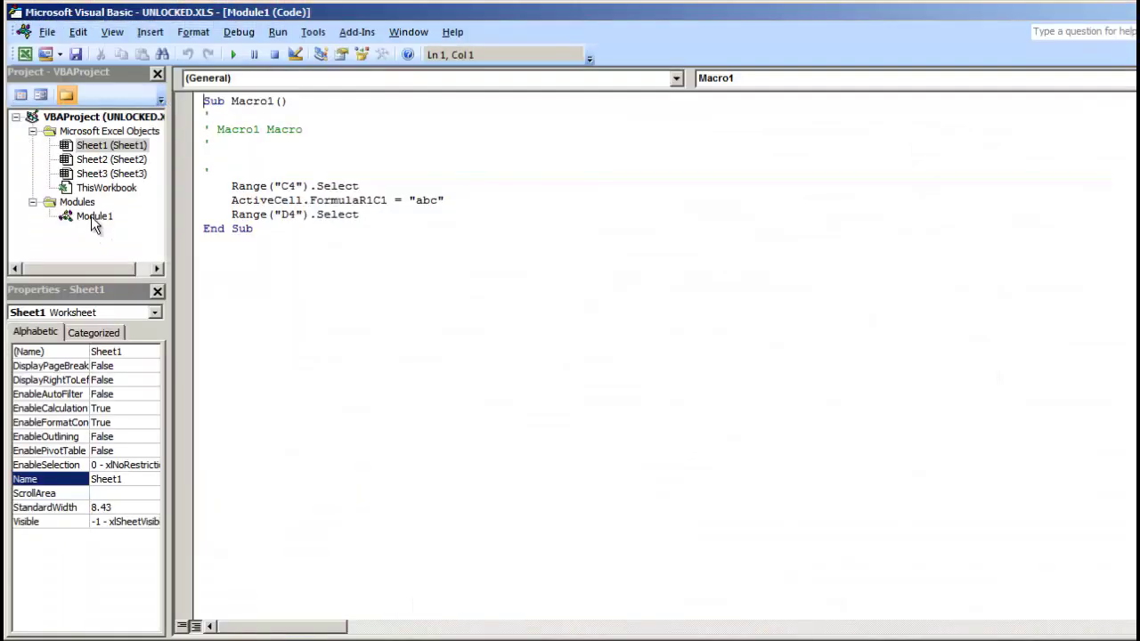
{"action": "left_click", "coordinate": [92, 218]}
{"action": "left_click", "coordinate": [285, 239]}
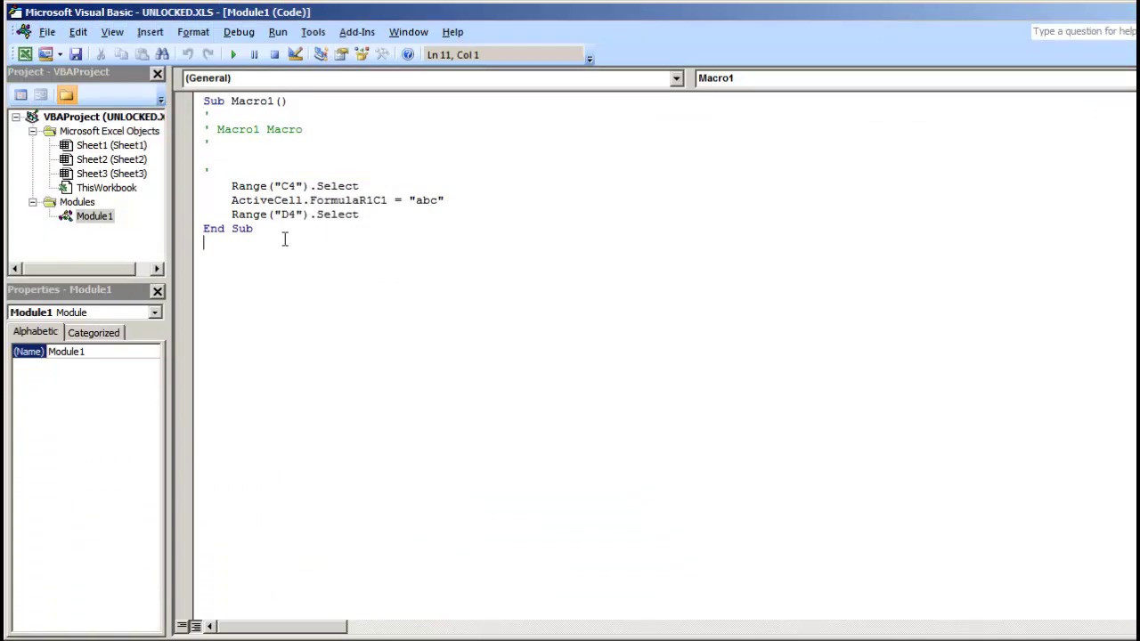
{"action": "left_click", "coordinate": [261, 202]}
{"action": "left_click", "coordinate": [292, 247]}
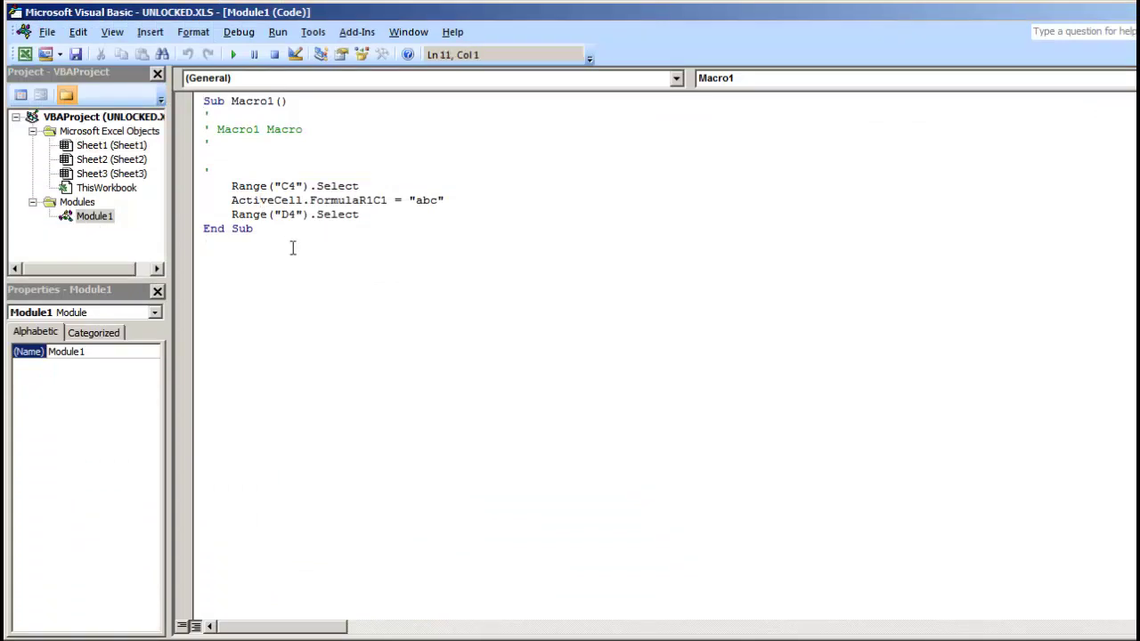